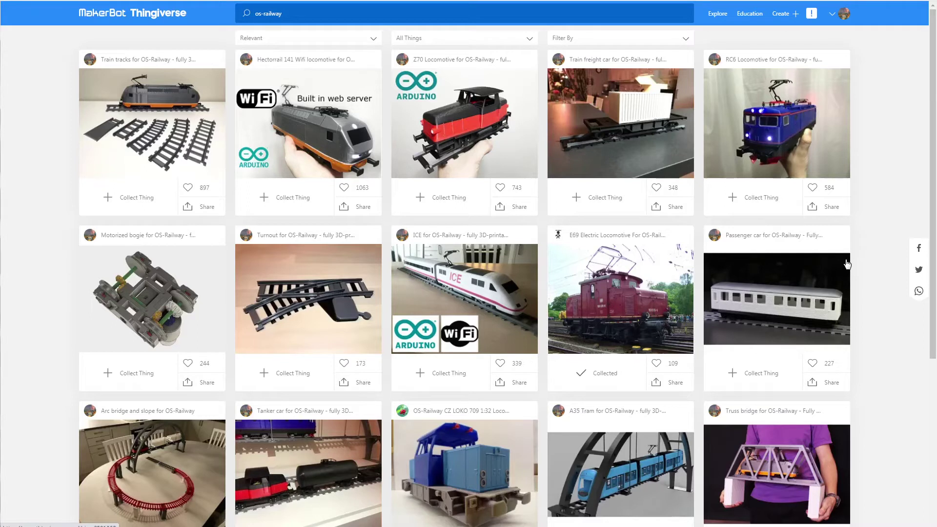
# Step: Scroll down through the Thingiverse os-railway search results toward the New Train track card
pyautogui.click(321, 19)
pyautogui.scroll(-2, 792, 292)
pyautogui.scroll(-3, 791, 292)
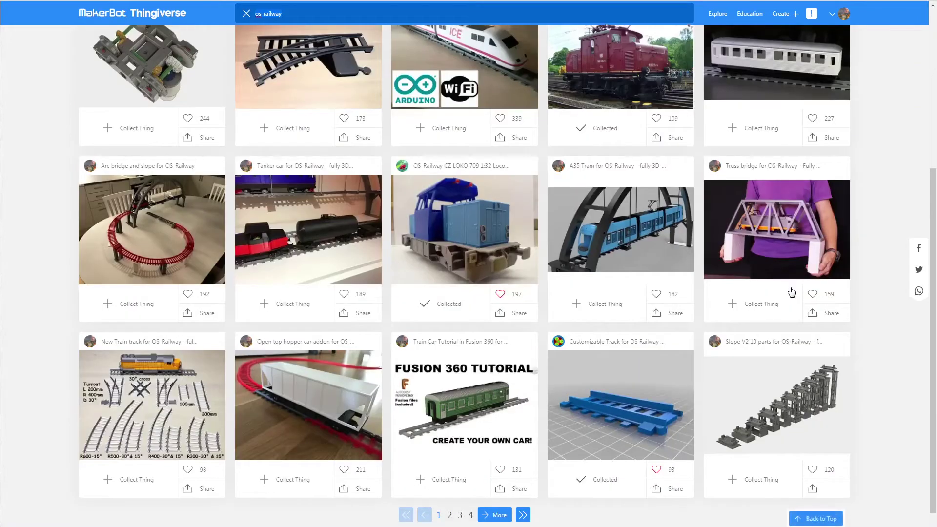
pyautogui.scroll(-1, 791, 292)
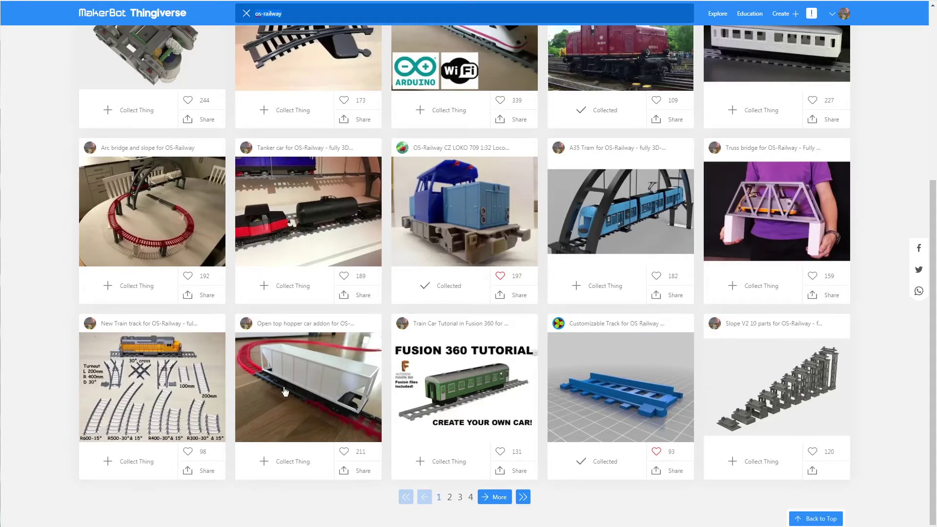
# Step: Open the 'New Train track for OS-Railway' design page and scroll through its details
pyautogui.click(148, 394)
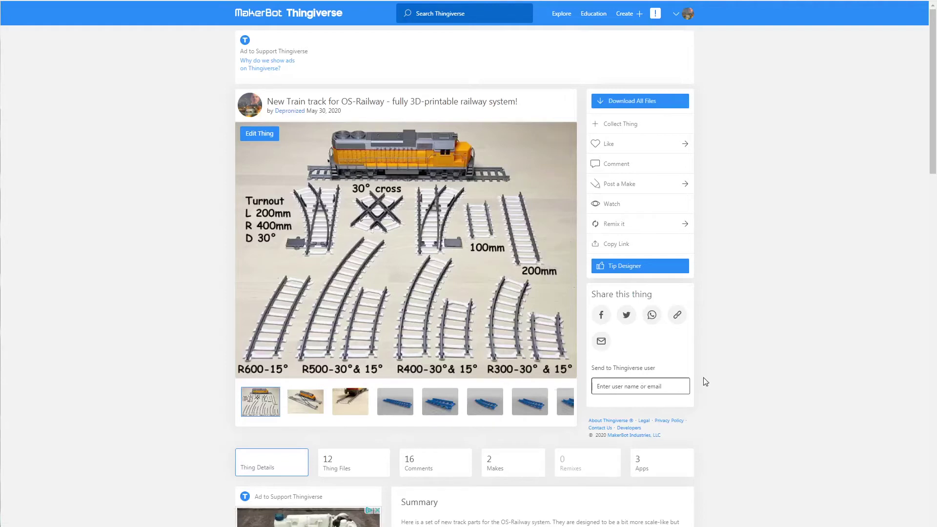
pyautogui.scroll(-2, 584, 347)
pyautogui.scroll(2, 576, 346)
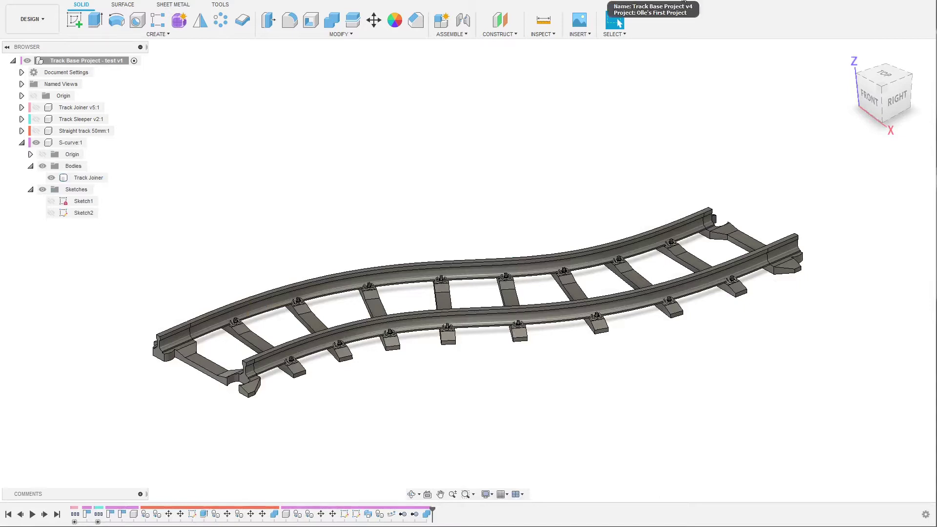
# Step: Bring up Track Base Project v4 and orbit and zoom around the sleeper model
pyautogui.click(683, 1)
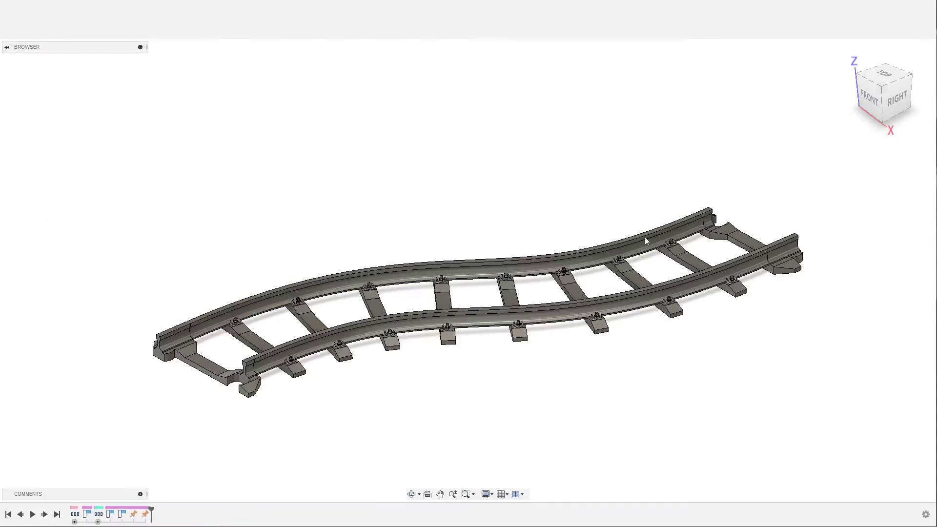
pyautogui.moveTo(520, 336)
pyautogui.keyDown('shift'); pyautogui.mouseDown(button='middle')
pyautogui.moveTo(535, 333)
pyautogui.moveTo(531, 347)
pyautogui.moveTo(531, 337)
pyautogui.mouseUp(button='middle'); pyautogui.keyUp('shift')
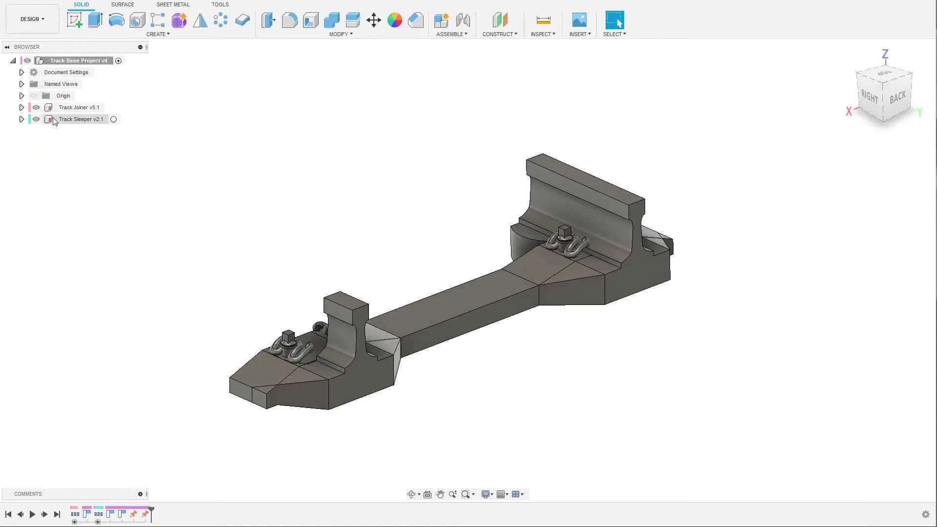
pyautogui.scroll(-3, 464, 247)
pyautogui.moveTo(477, 262)
pyautogui.keyDown('shift'); pyautogui.mouseDown(button='middle')
pyautogui.moveTo(477, 286)
pyautogui.moveTo(463, 268)
pyautogui.mouseUp(button='middle'); pyautogui.keyUp('shift')
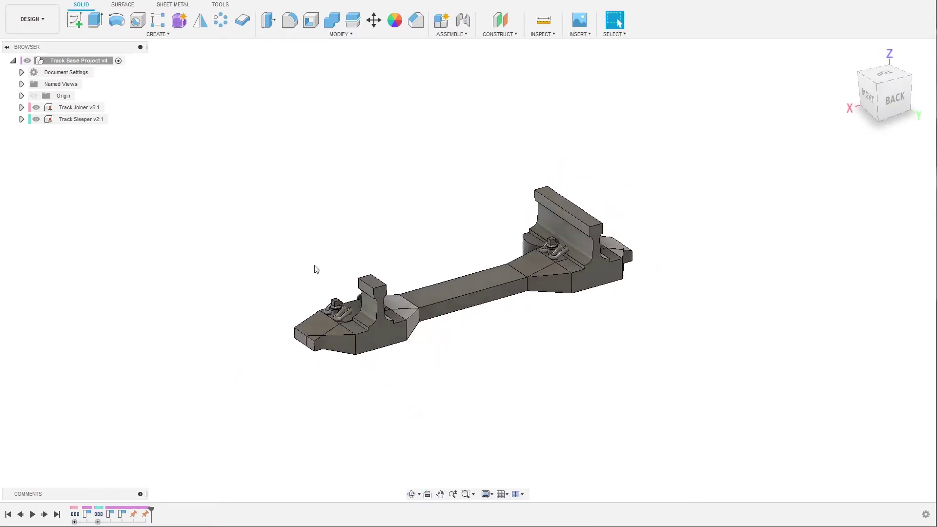
# Step: Create a new component from the root component named Straight 50mm
pyautogui.rightClick(65, 64)
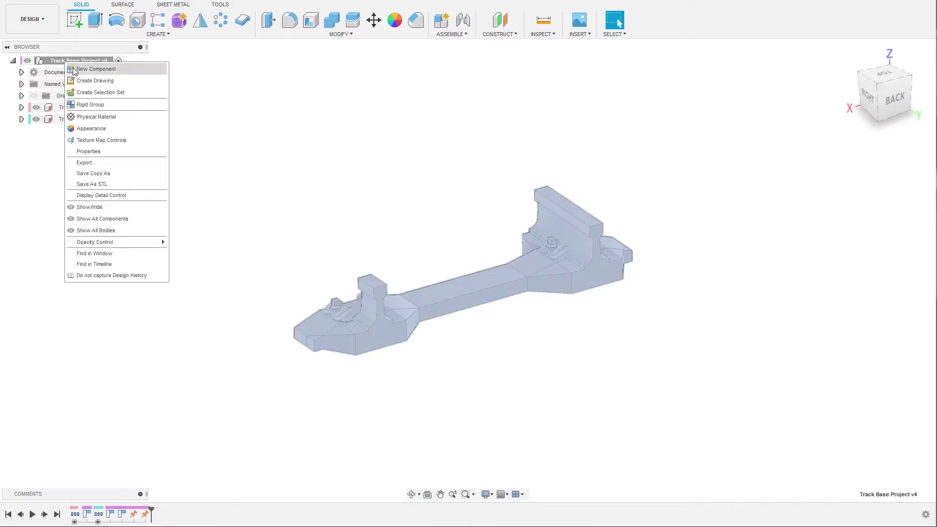
pyautogui.click(74, 71)
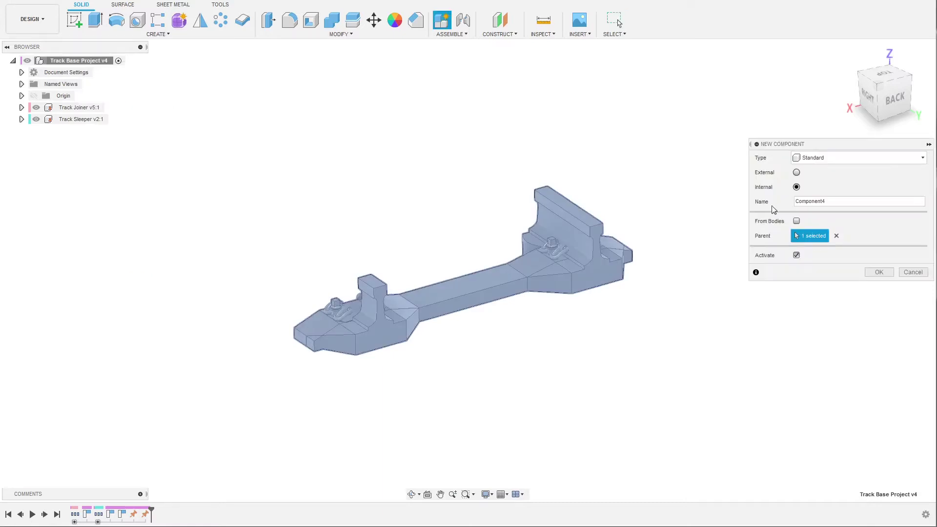
pyautogui.doubleClick(859, 201)
pyautogui.write('Straight 50mm')
pyautogui.click(880, 272)
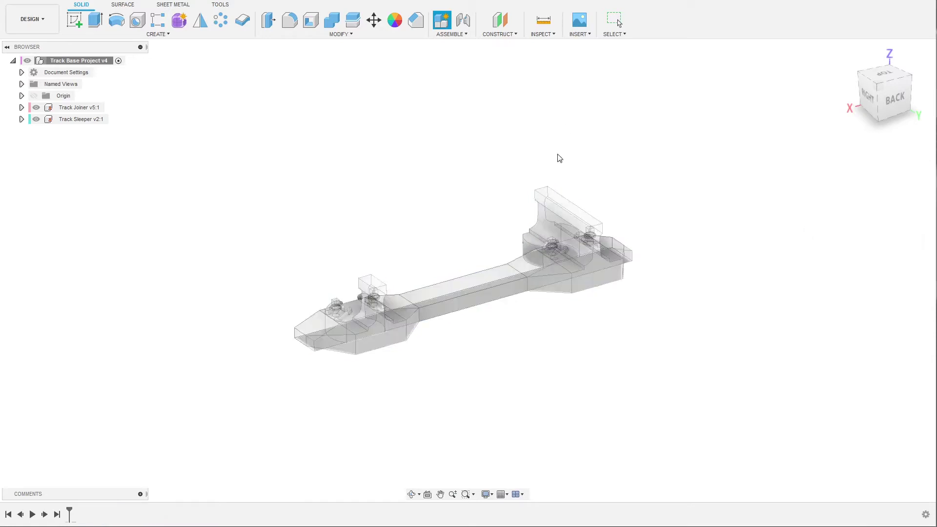
# Step: Expand the Track Joiner, Track Sleeper and Straight 50mm components in the browser
pyautogui.keyDown('shift'); pyautogui.moveTo(435, 186); pyautogui.dragTo(520, 199, button='middle'); pyautogui.keyUp('shift')
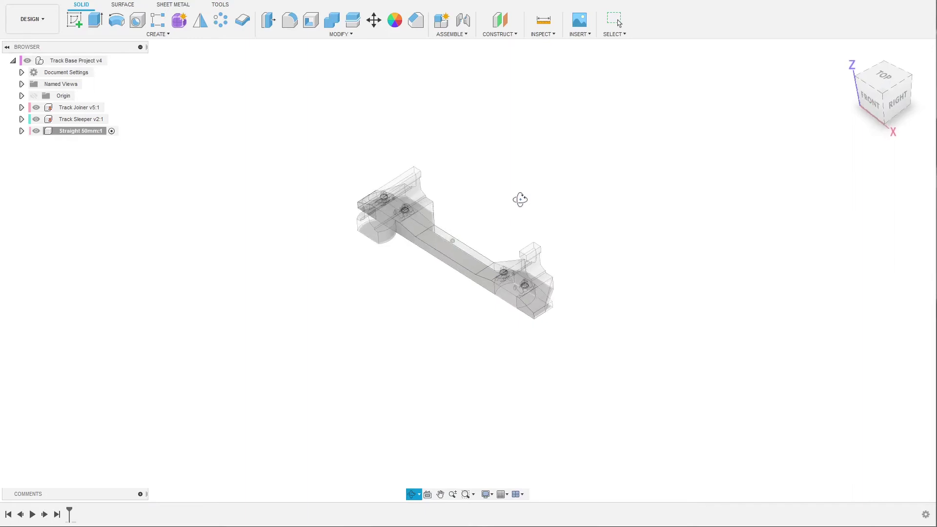
pyautogui.scroll(-3, 376, 323)
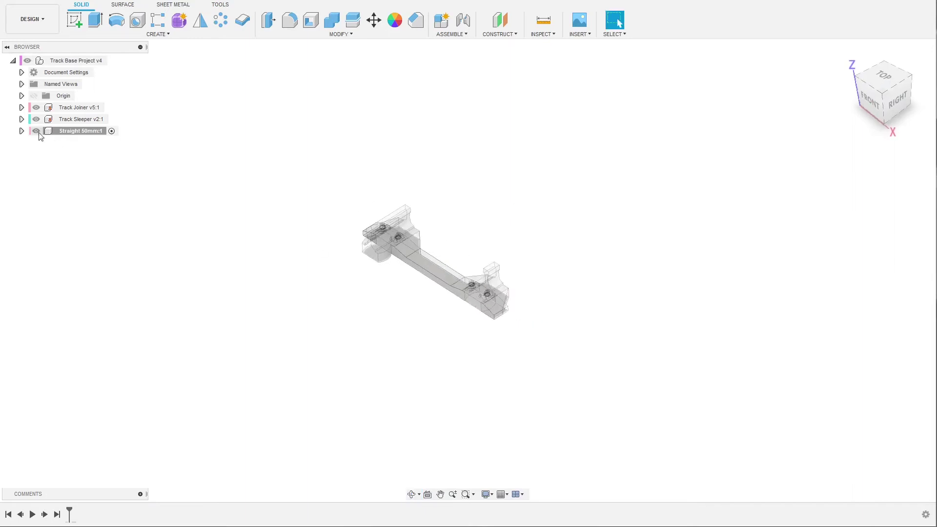
pyautogui.click(22, 107)
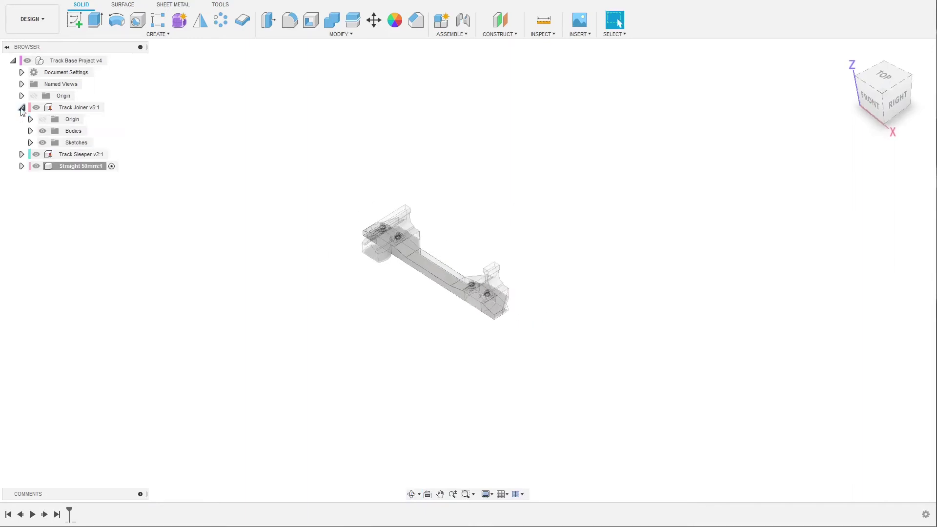
pyautogui.click(21, 155)
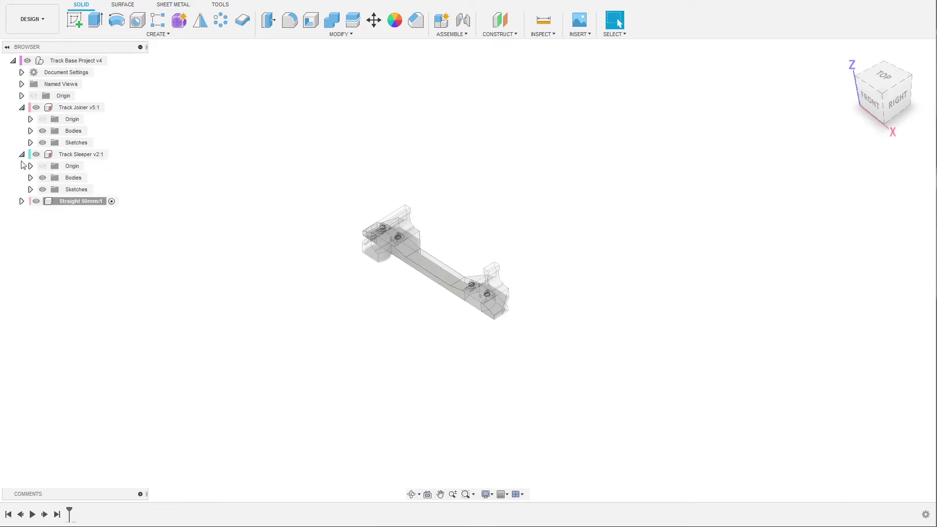
pyautogui.click(21, 201)
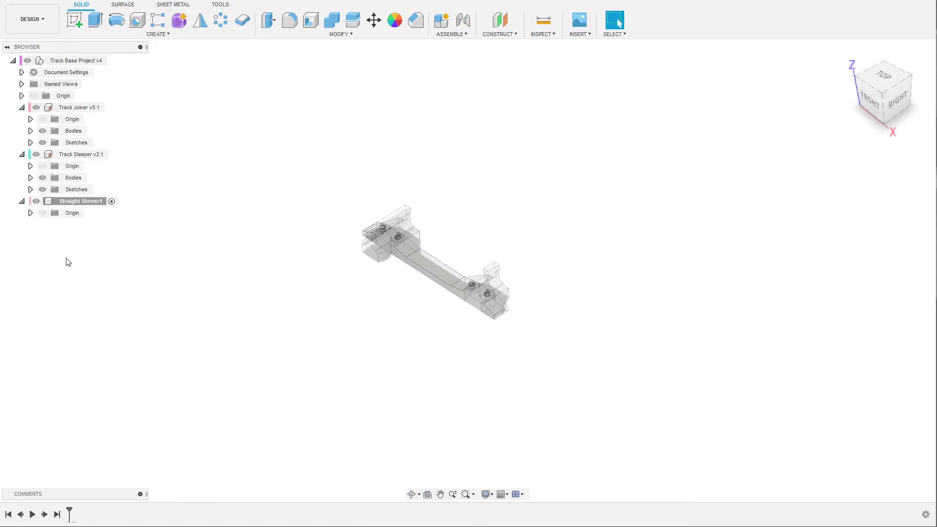
# Step: Copy the Track Joiner body and paste it in place into the Straight 50mm component
pyautogui.click(31, 131)
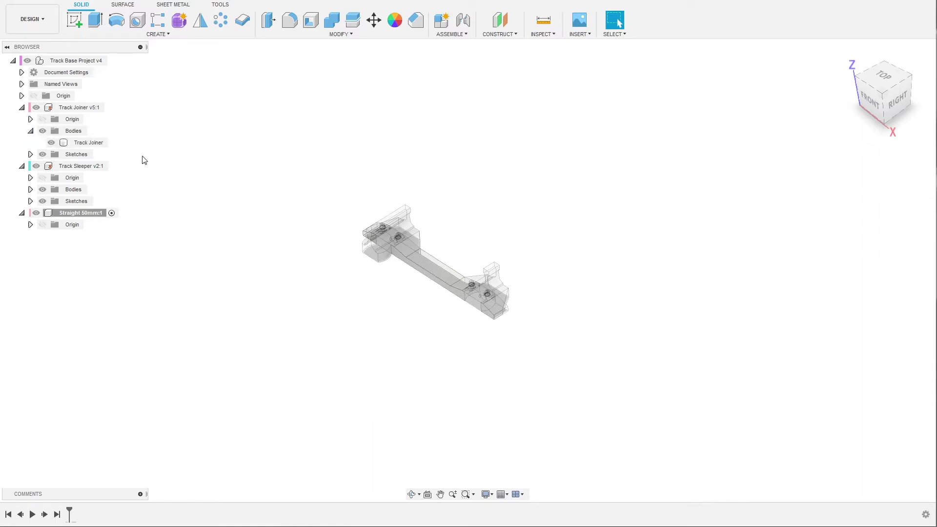
pyautogui.click(92, 143)
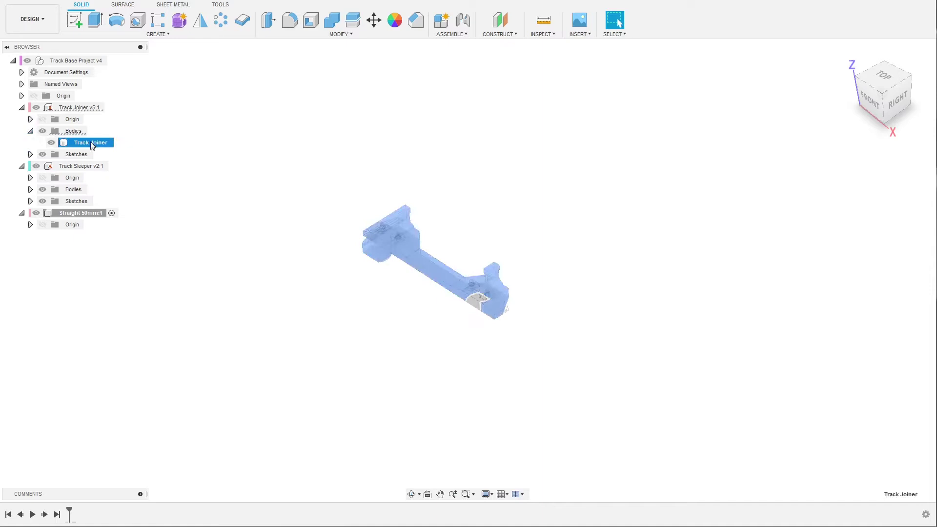
pyautogui.rightClick(91, 144)
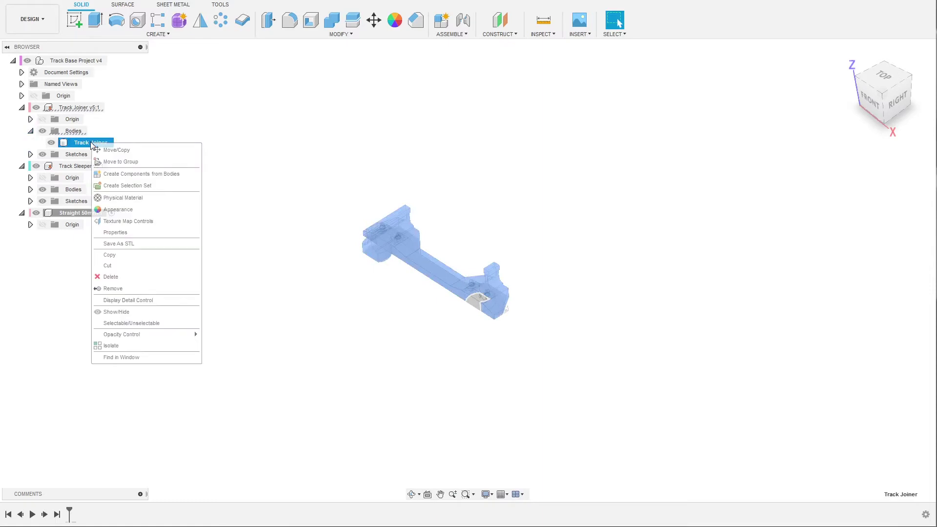
pyautogui.click(110, 255)
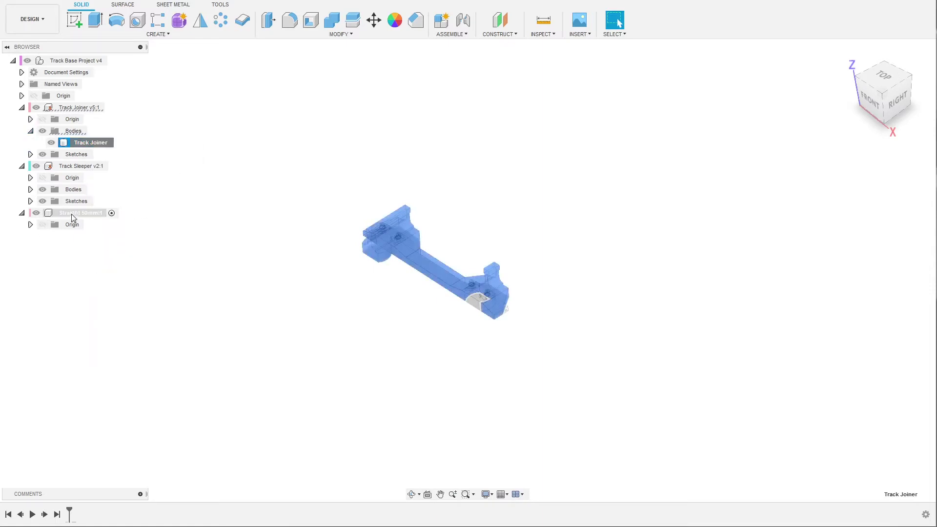
pyautogui.rightClick(72, 214)
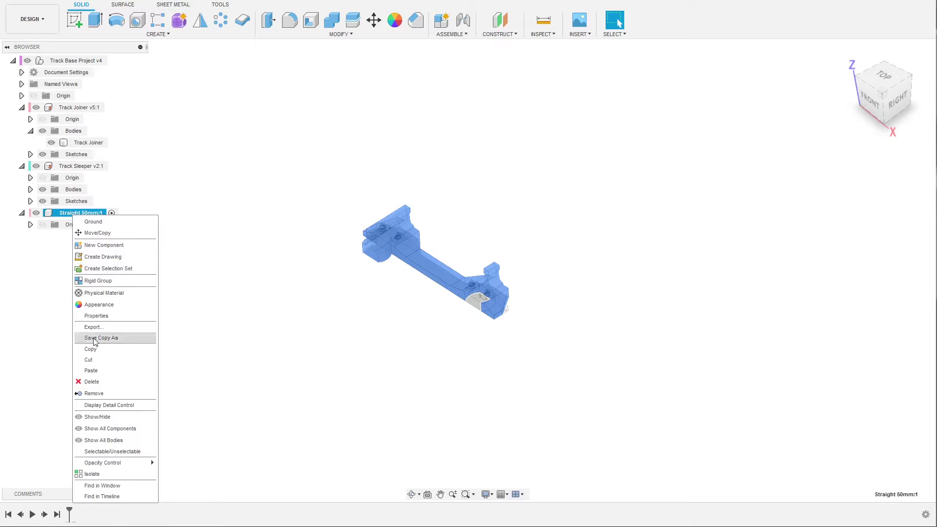
pyautogui.click(93, 373)
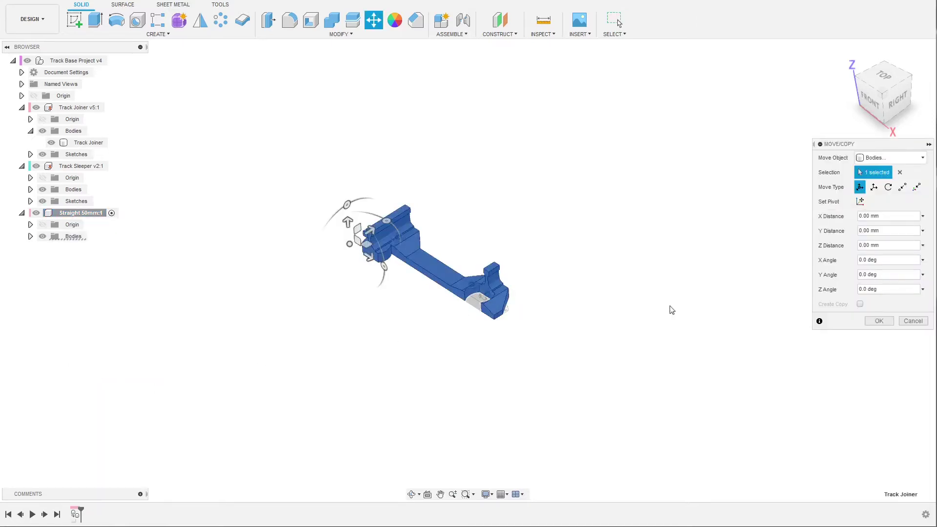
pyautogui.click(879, 321)
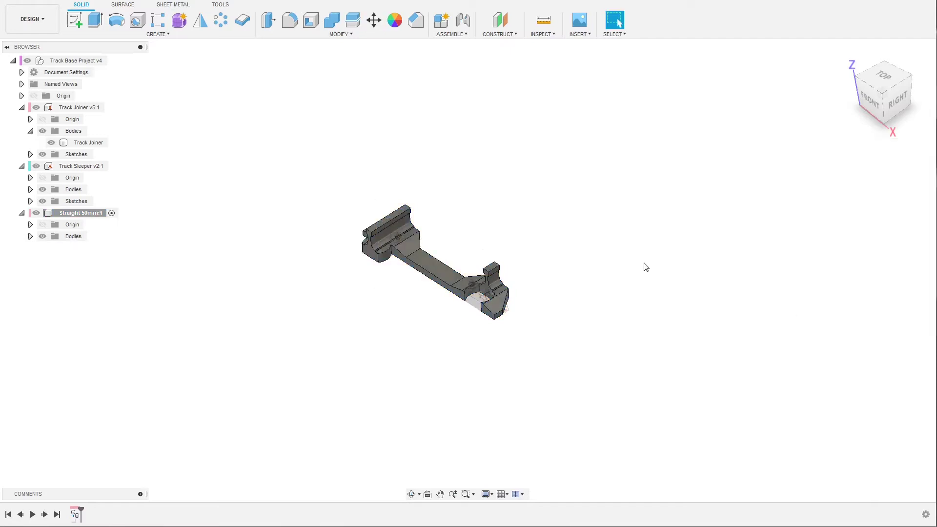
# Step: Paste a second Track Joiner body into Straight 50mm's Bodies folder
pyautogui.click(30, 236)
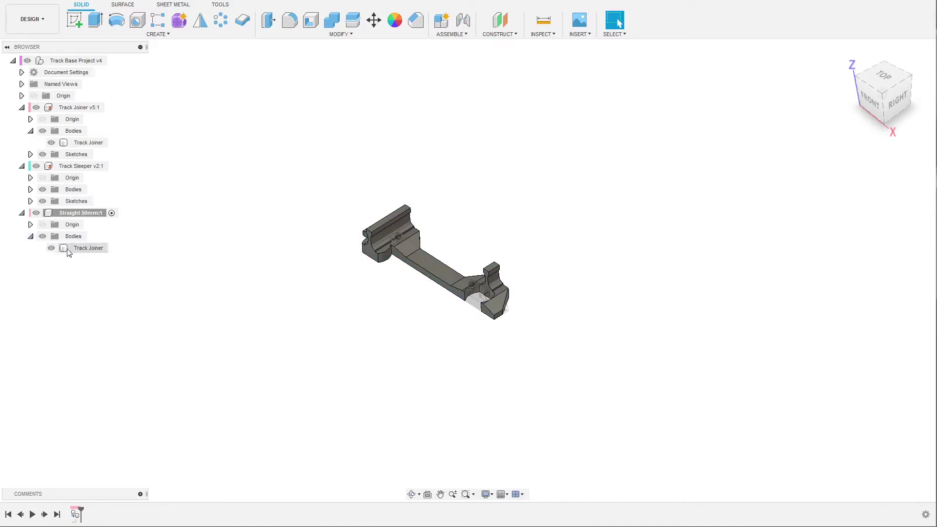
pyautogui.rightClick(69, 237)
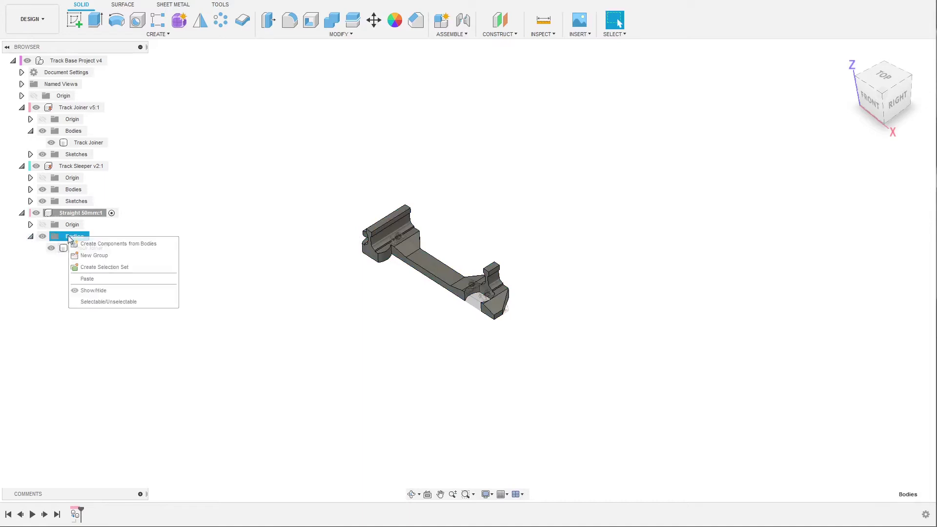
pyautogui.click(89, 281)
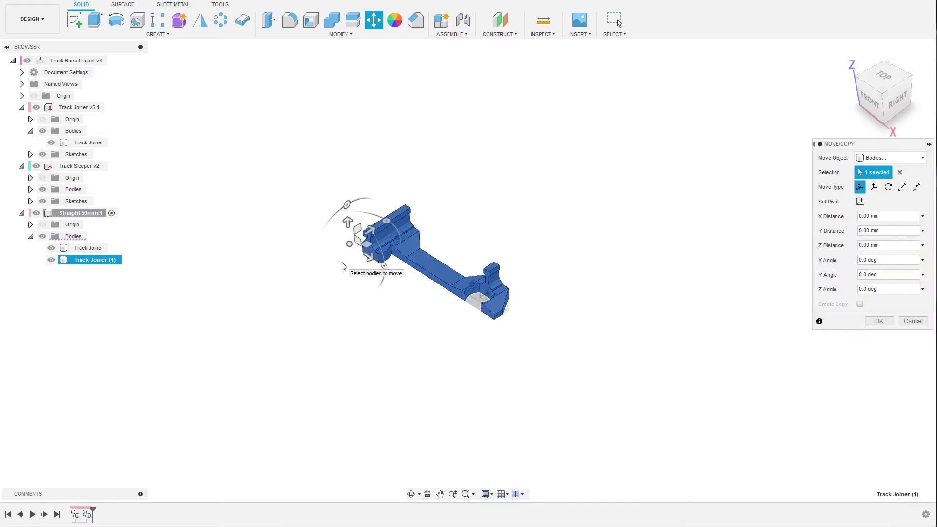
# Step: Set the Move pivot to the middle face of the copied joiner
pyautogui.scroll(2, 437, 243)
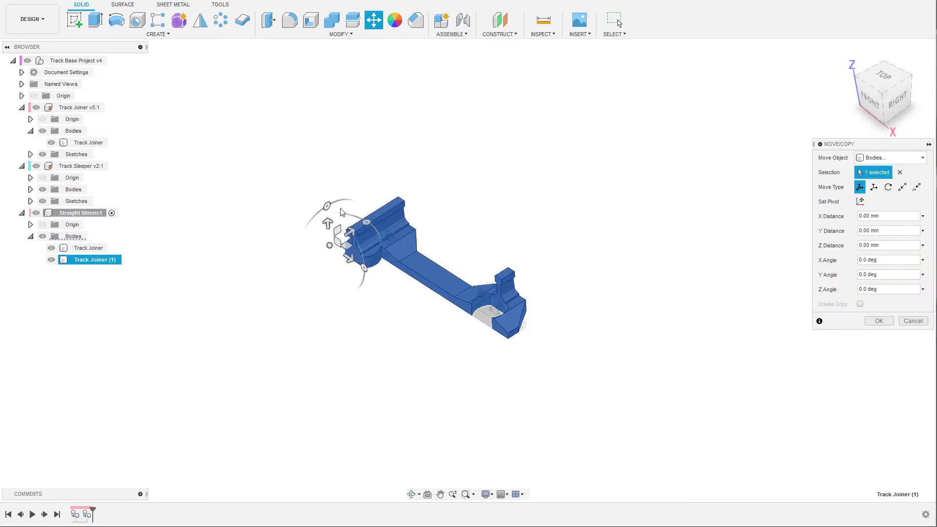
pyautogui.click(33, 96)
pyautogui.click(861, 201)
pyautogui.click(438, 283)
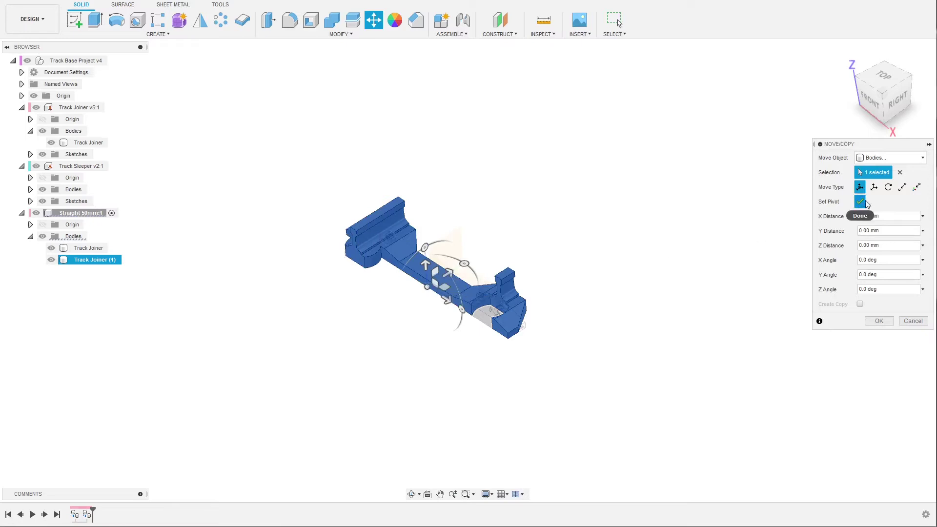
# Step: Rotate the copied joiner 180° about the vertical Z axis
pyautogui.click(860, 202)
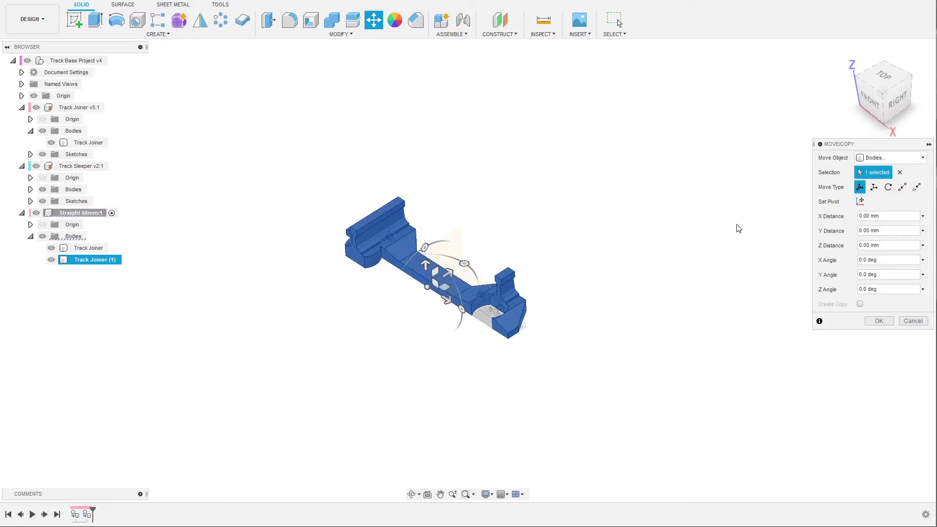
pyautogui.click(464, 263)
pyautogui.moveTo(464, 263); pyautogui.dragTo(384, 309)
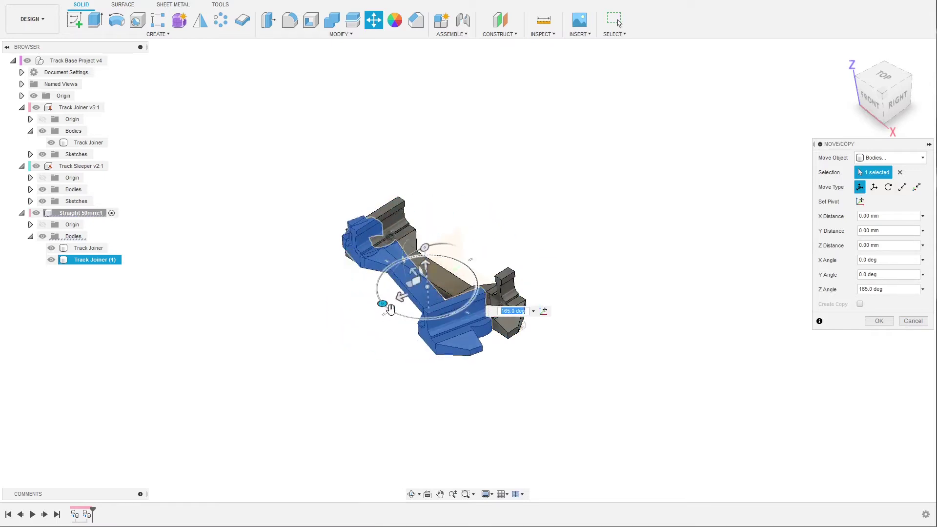
pyautogui.write('180')
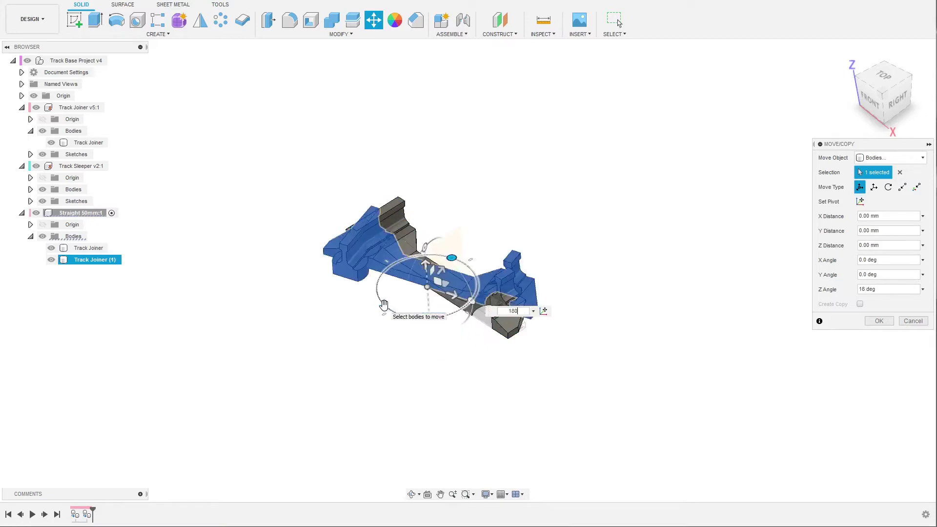
pyautogui.press('Return')
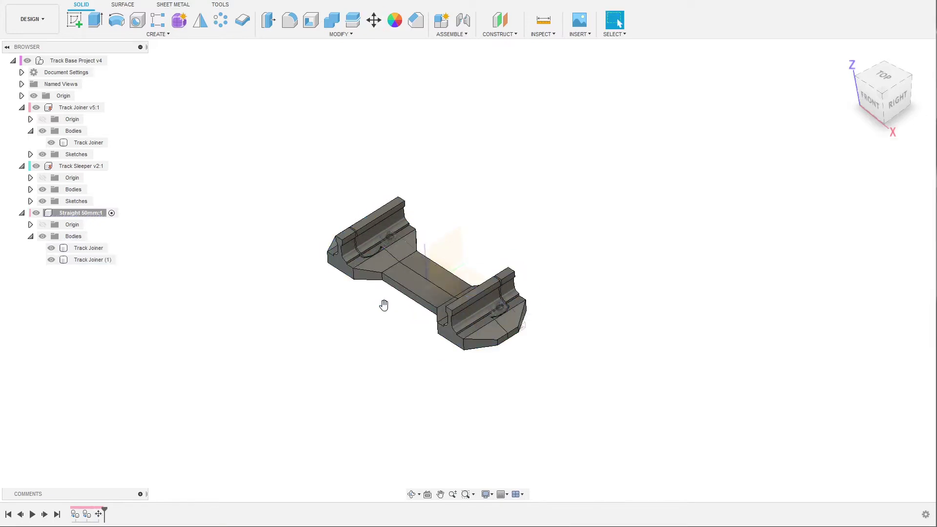
pyautogui.keyDown('shift'); pyautogui.moveTo(600, 297); pyautogui.dragTo(563, 331, button='middle'); pyautogui.keyUp('shift')
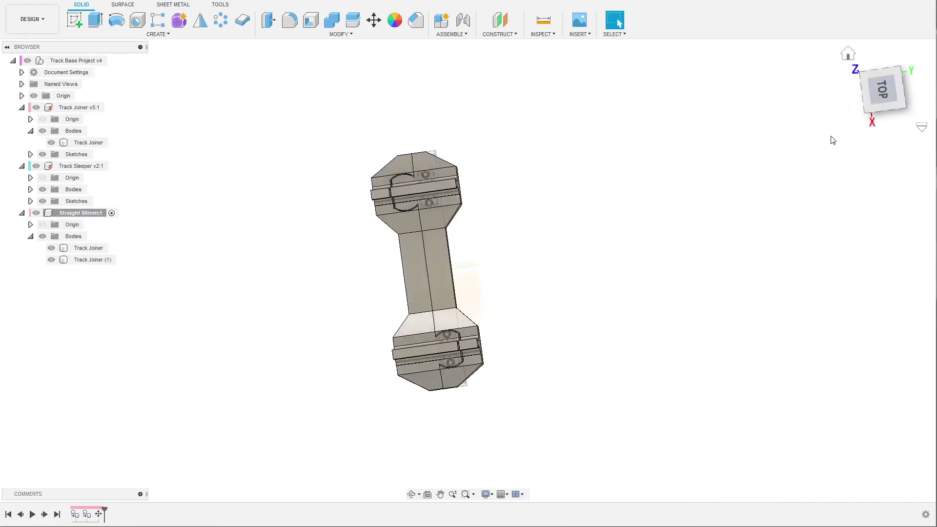
pyautogui.click(885, 93)
pyautogui.scroll(2, 413, 298)
pyautogui.click(412, 294)
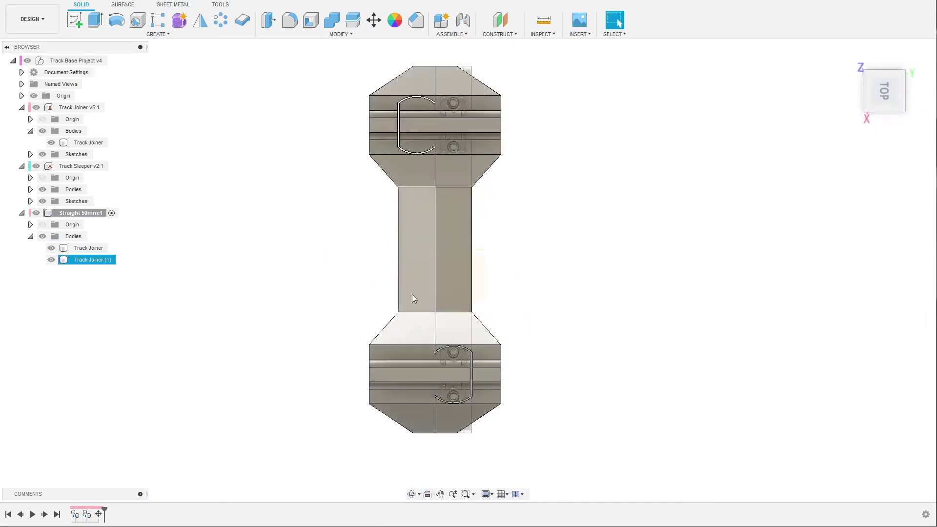
pyautogui.click(487, 289)
pyautogui.keyDown('shift'); pyautogui.moveTo(488, 288); pyautogui.dragTo(505, 251, button='middle'); pyautogui.keyUp('shift')
pyautogui.scroll(-3, 413, 322)
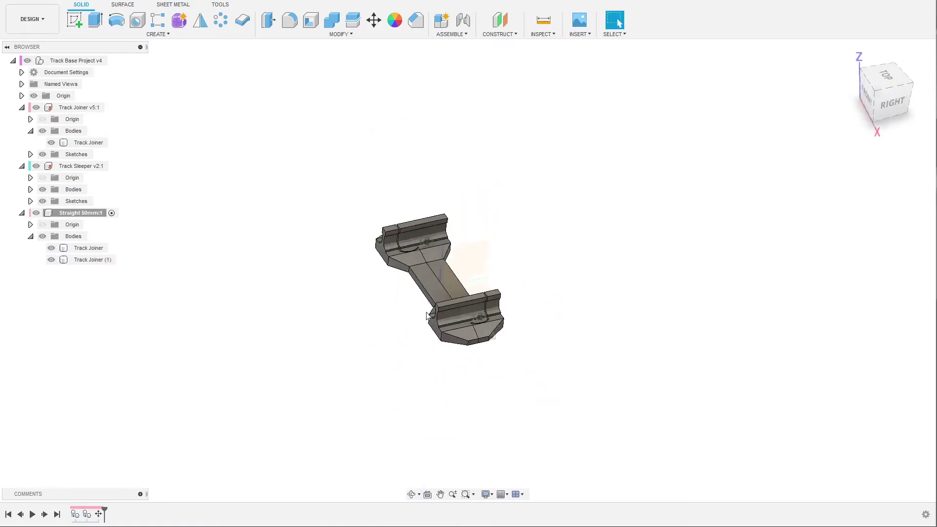
pyautogui.moveTo(413, 323)
pyautogui.keyDown('shift'); pyautogui.mouseDown(button='middle')
pyautogui.moveTo(394, 314)
pyautogui.moveTo(409, 314)
pyautogui.mouseUp(button='middle'); pyautogui.keyUp('shift')
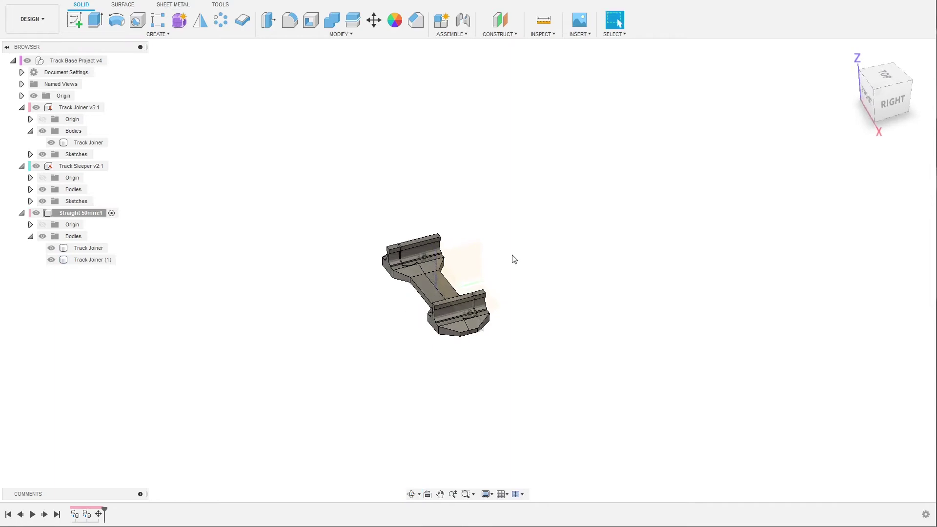
pyautogui.scroll(2, 525, 243)
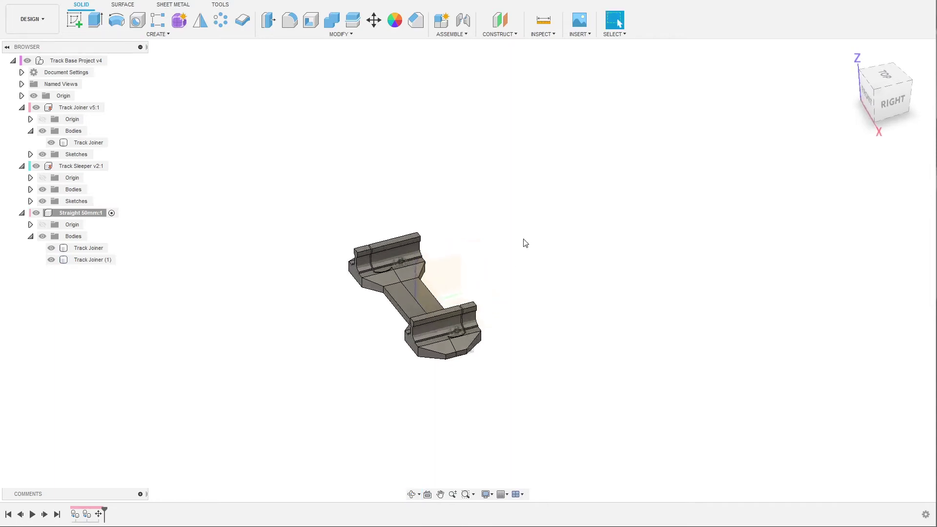
pyautogui.click(90, 261)
pyautogui.click(91, 261)
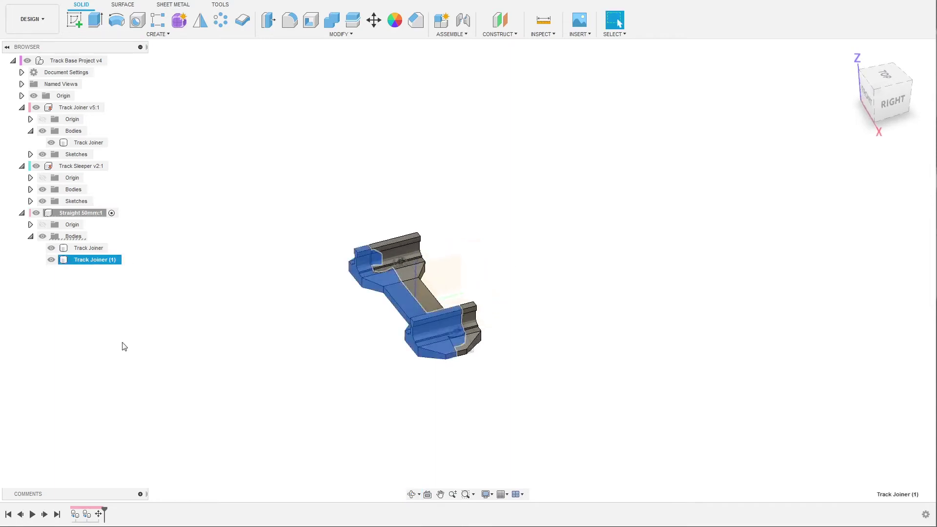
# Step: Move Track Joiner (1) 50 mm along the Y axis using Move/Copy
pyautogui.rightClick(82, 265)
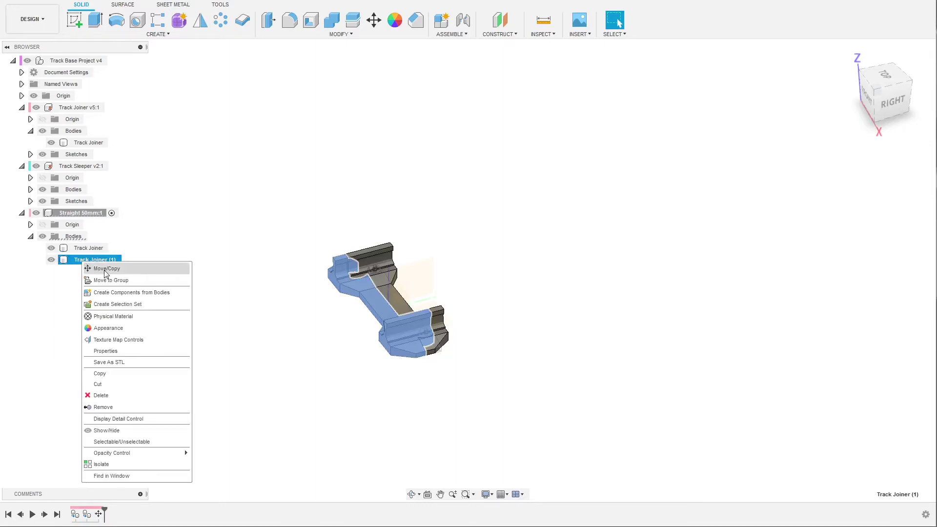
pyautogui.click(105, 269)
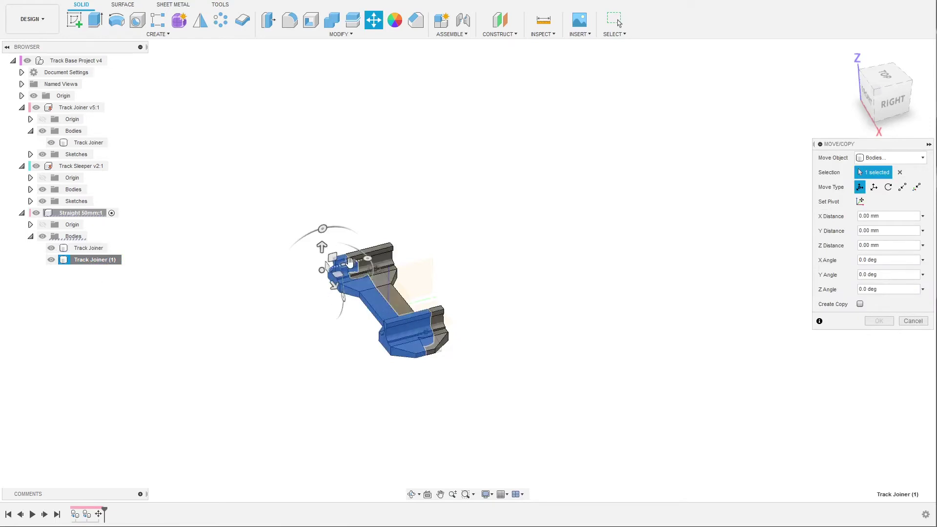
pyautogui.moveTo(350, 262); pyautogui.dragTo(508, 224)
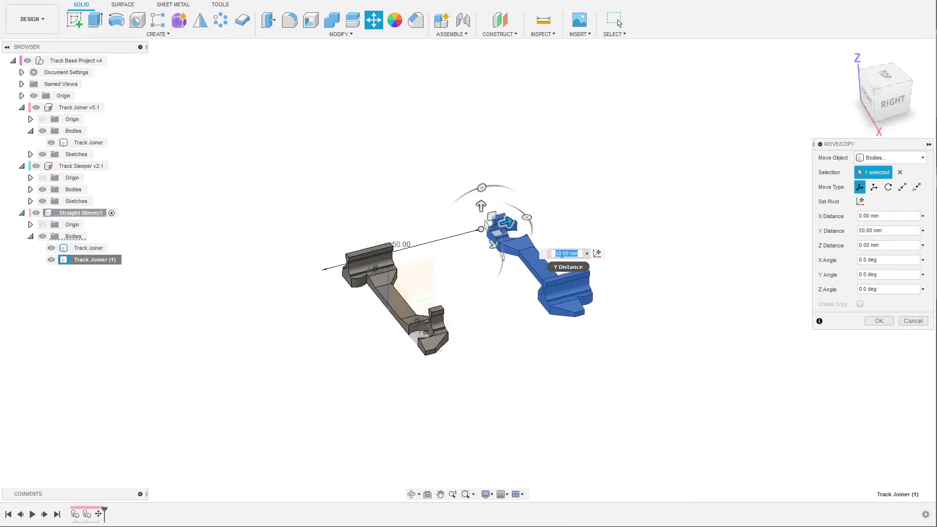
pyautogui.click(561, 253)
pyautogui.click(569, 253)
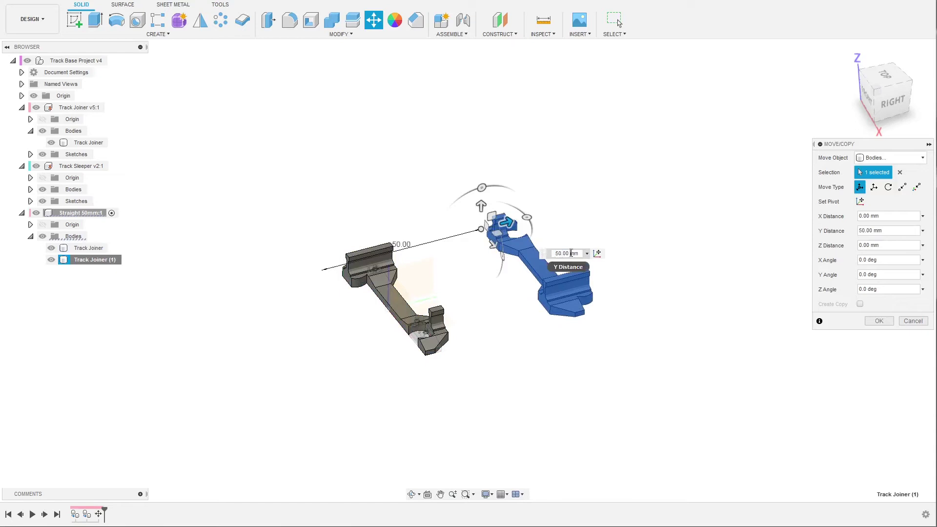
pyautogui.click(879, 321)
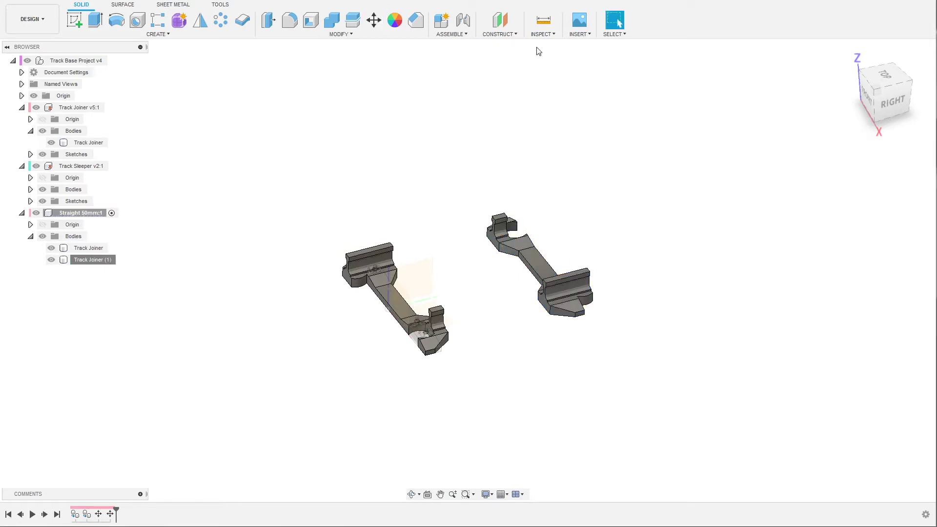
# Step: Measure between the two joiners' inner edges from the top view, confirming 50.00 mm
pyautogui.click(544, 19)
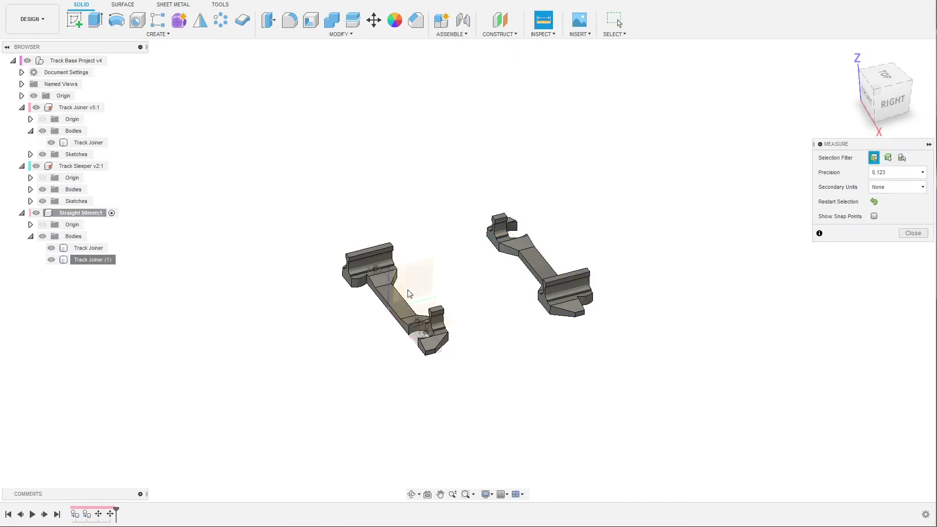
pyautogui.click(392, 313)
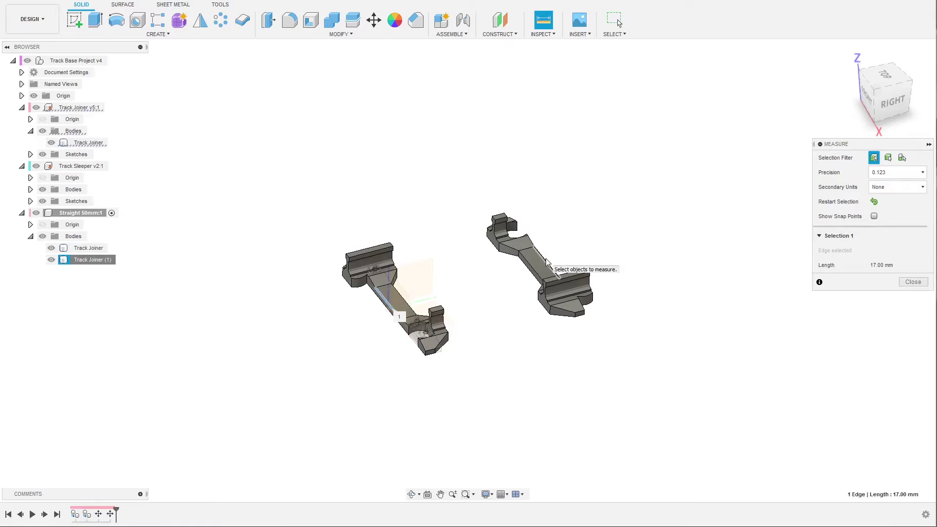
pyautogui.click(542, 261)
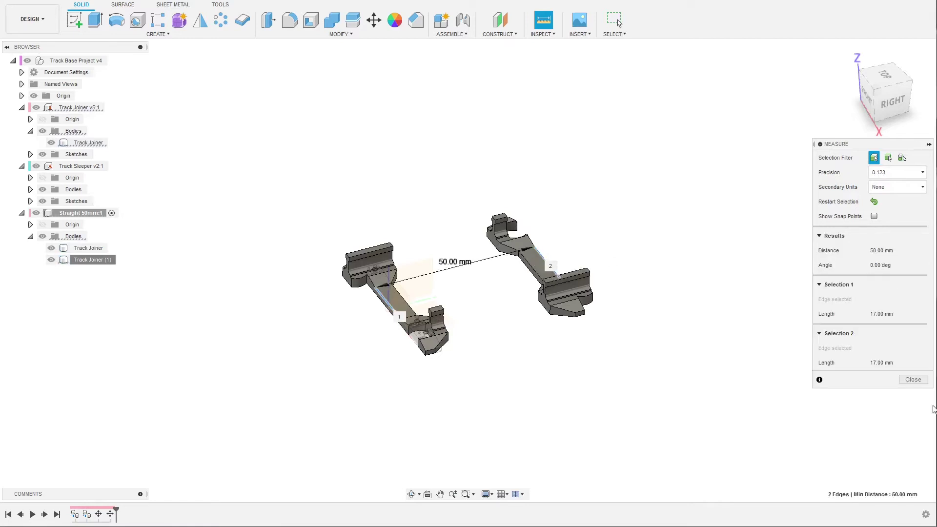
pyautogui.click(886, 74)
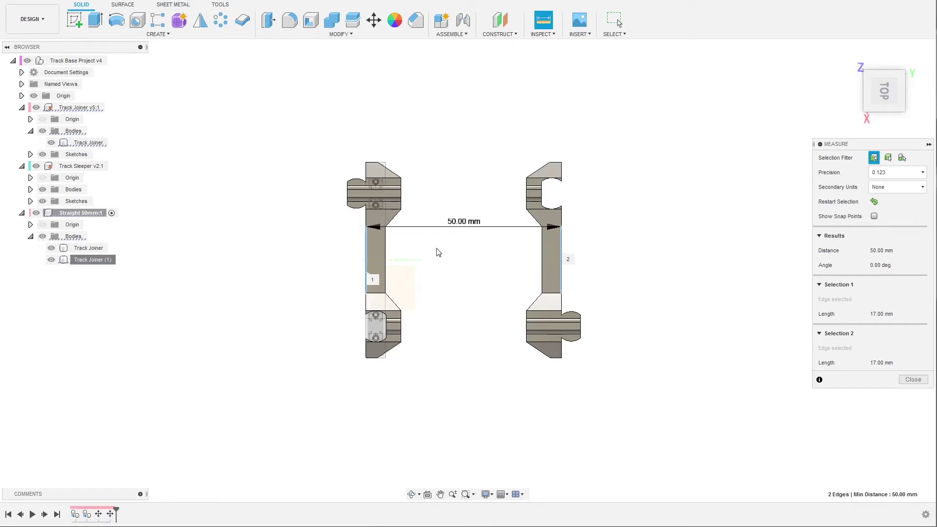
pyautogui.click(913, 380)
pyautogui.keyDown('shift'); pyautogui.moveTo(625, 283); pyautogui.dragTo(581, 245, button='middle'); pyautogui.keyUp('shift')
pyautogui.scroll(3, 567, 244)
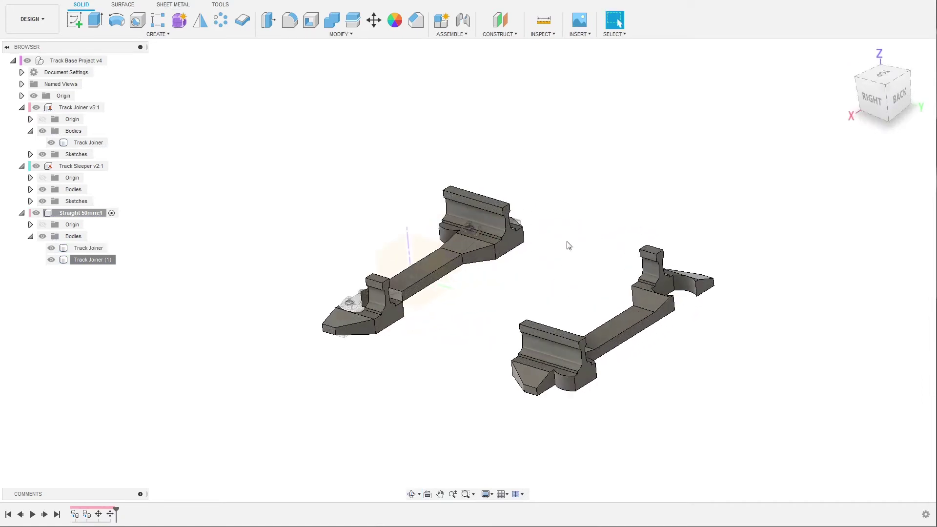
pyautogui.click(511, 244)
pyautogui.keyDown('ctrl'); pyautogui.click(393, 319); pyautogui.keyUp('ctrl')
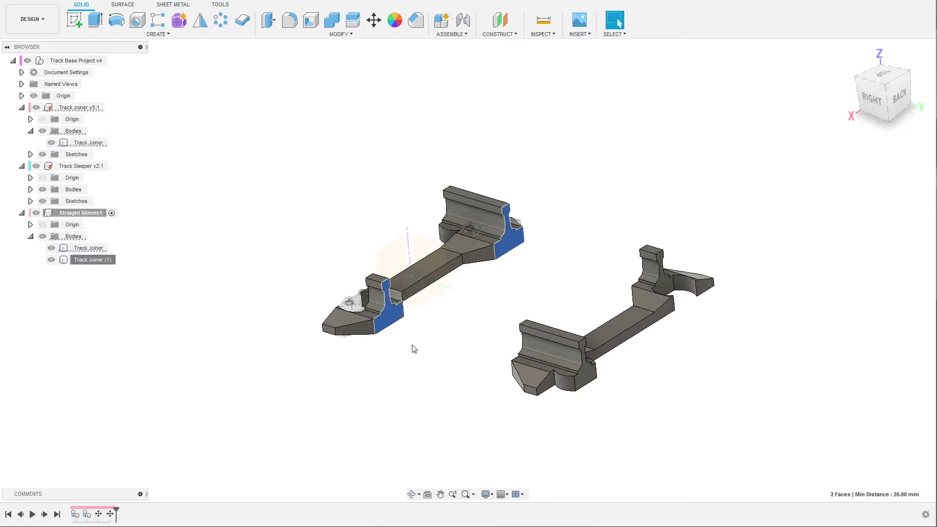
pyautogui.press('e')
pyautogui.scroll(-2, 514, 261)
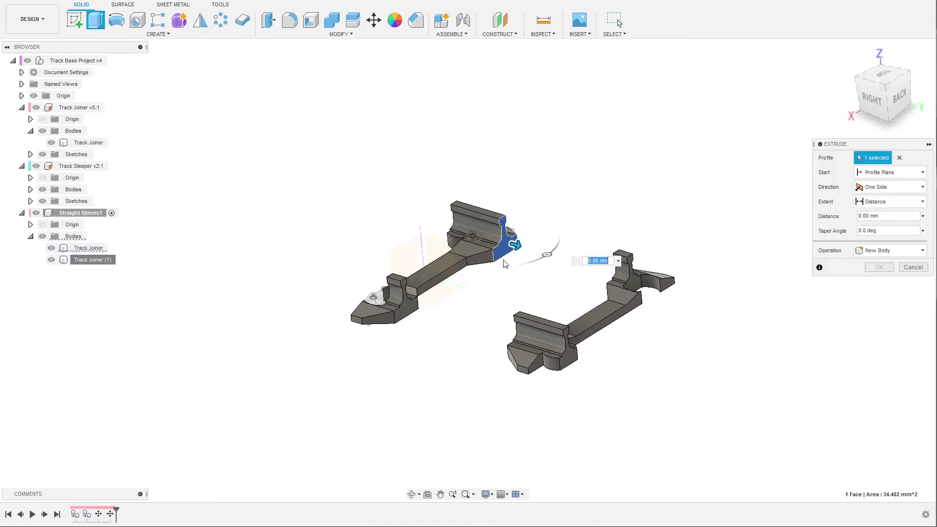
pyautogui.moveTo(518, 242); pyautogui.dragTo(565, 263)
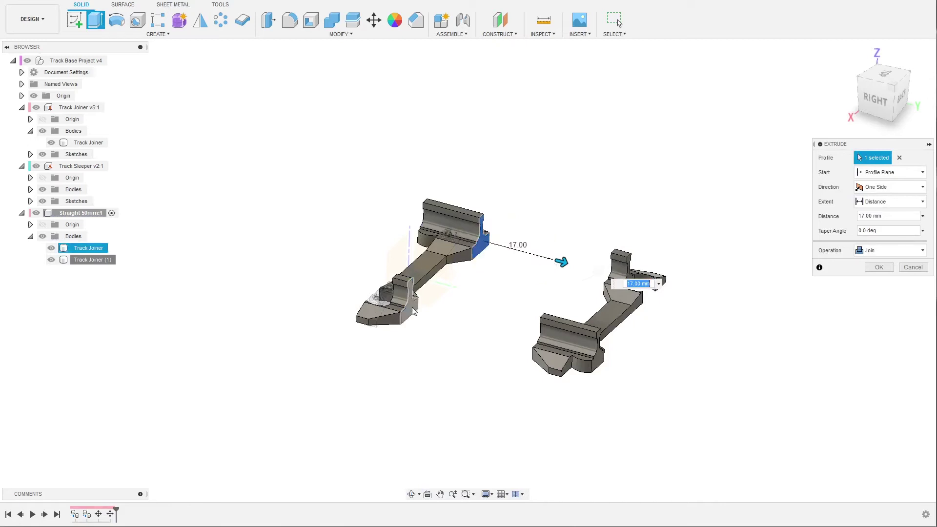
pyautogui.click(410, 313)
pyautogui.keyDown('shift'); pyautogui.moveTo(418, 352); pyautogui.dragTo(448, 356, button='middle'); pyautogui.keyUp('shift')
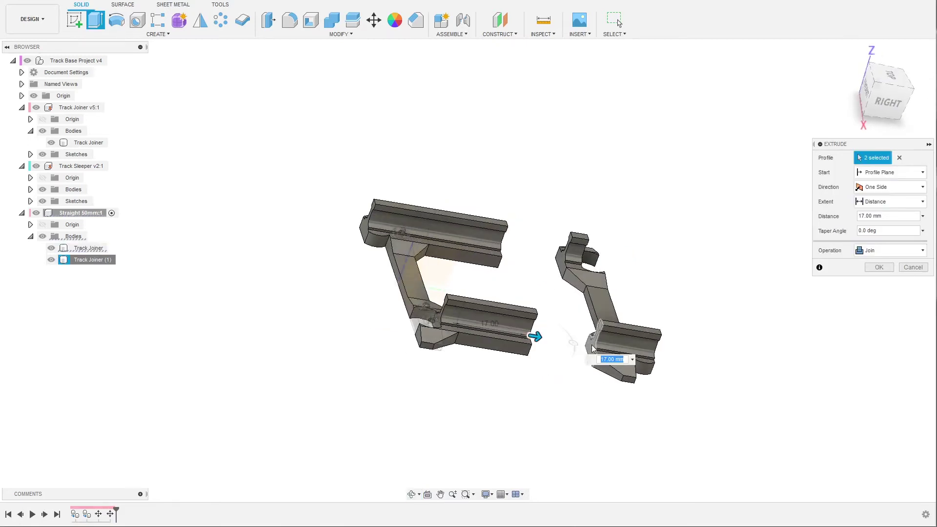
pyautogui.write('32')
pyautogui.keyDown('shift'); pyautogui.moveTo(681, 326); pyautogui.dragTo(678, 295, button='middle'); pyautogui.keyUp('shift')
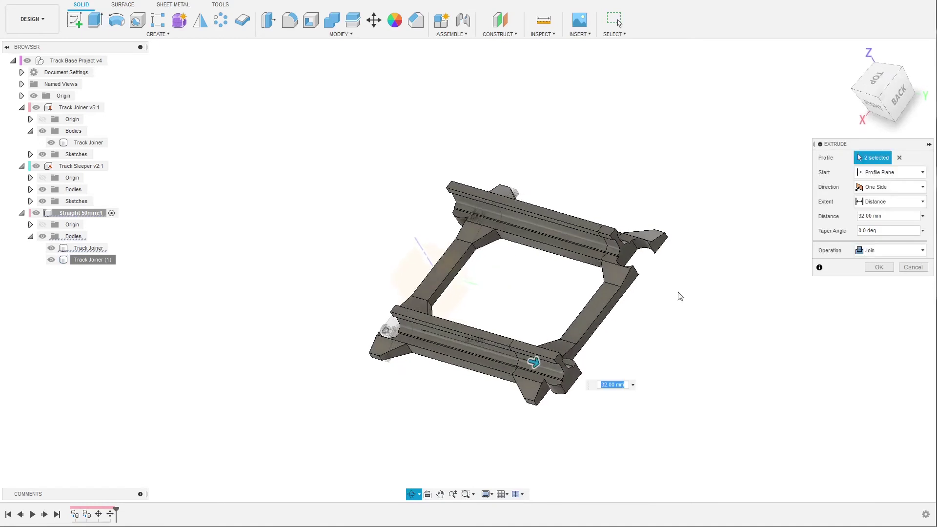
pyautogui.click(913, 267)
pyautogui.keyDown('shift'); pyautogui.moveTo(532, 274); pyautogui.dragTo(498, 285, button='middle'); pyautogui.keyUp('shift')
pyautogui.scroll(1, 396, 317)
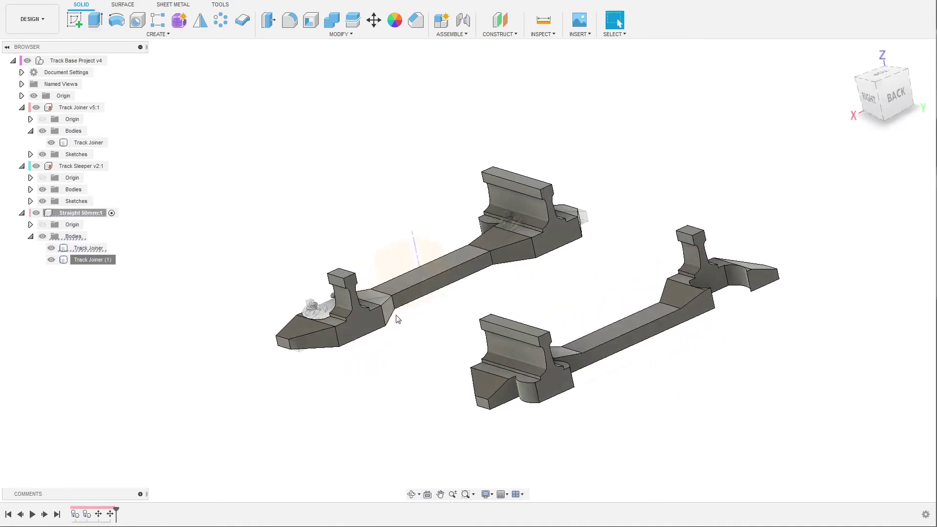
# Step: Hide the second joiner and start a sketch on the first joiner's end face
pyautogui.click(52, 260)
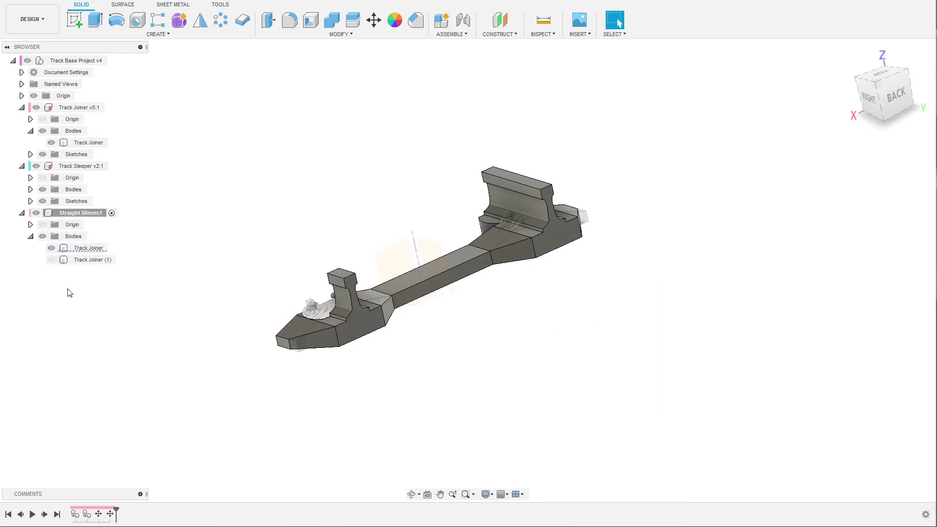
pyautogui.click(360, 319)
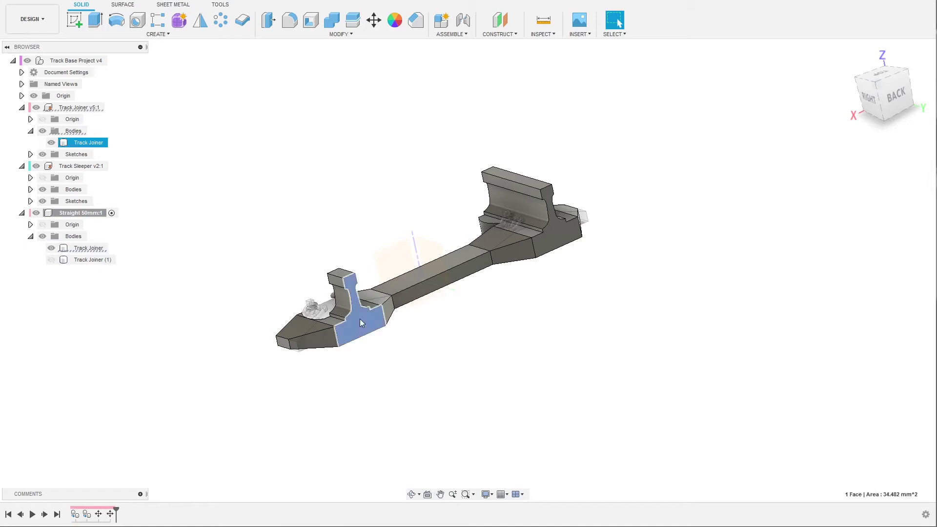
pyautogui.click(72, 21)
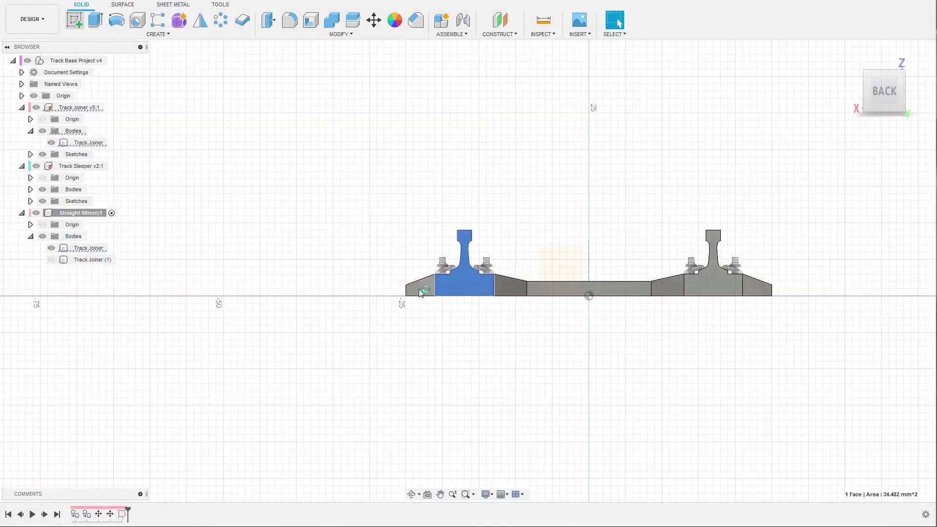
pyautogui.scroll(3, 674, 204)
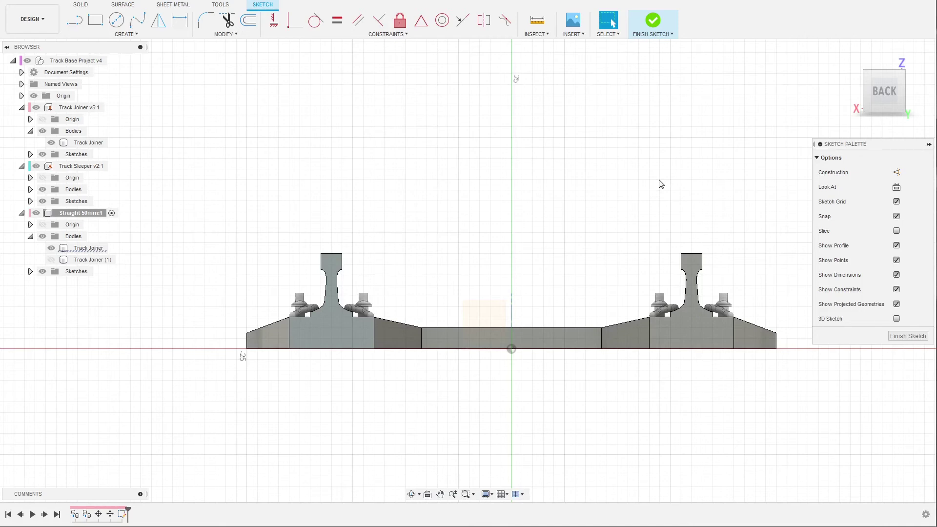
# Step: Project the left and right joiner faces into the sketch
pyautogui.press('p')
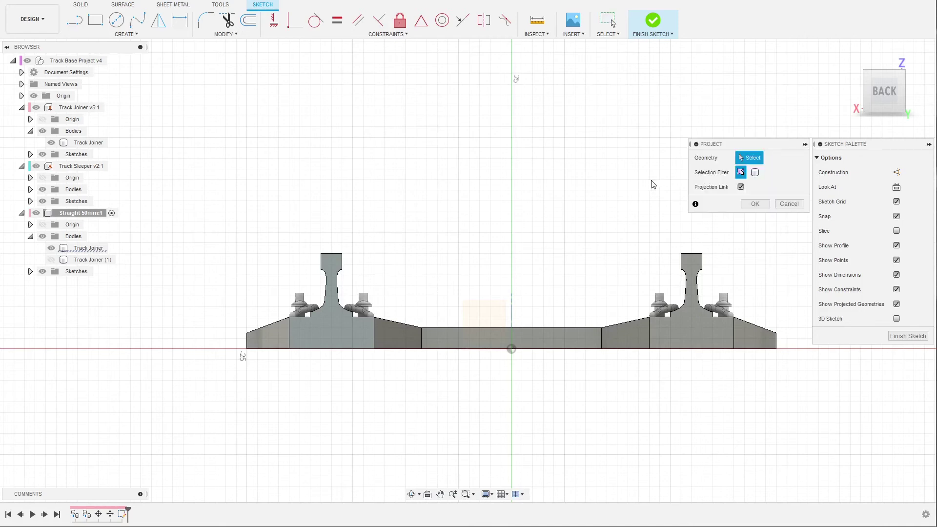
pyautogui.click(324, 326)
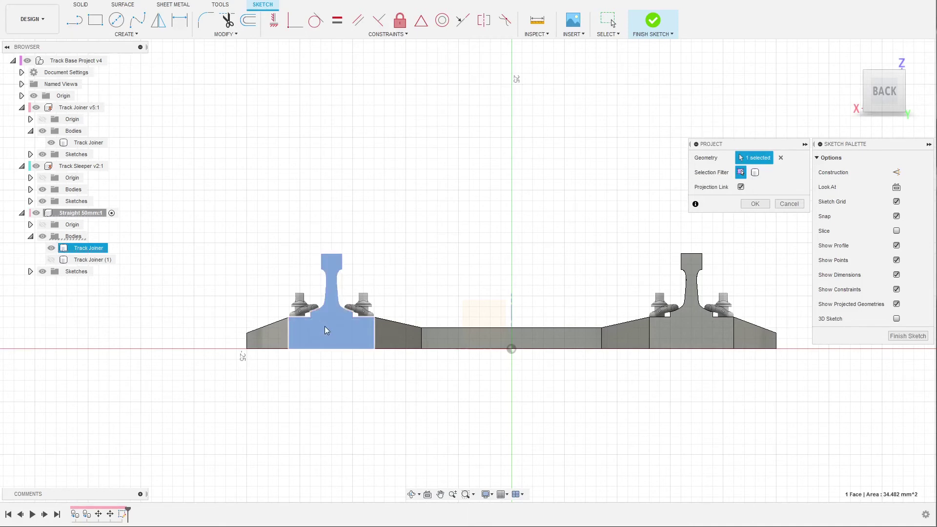
pyautogui.click(757, 204)
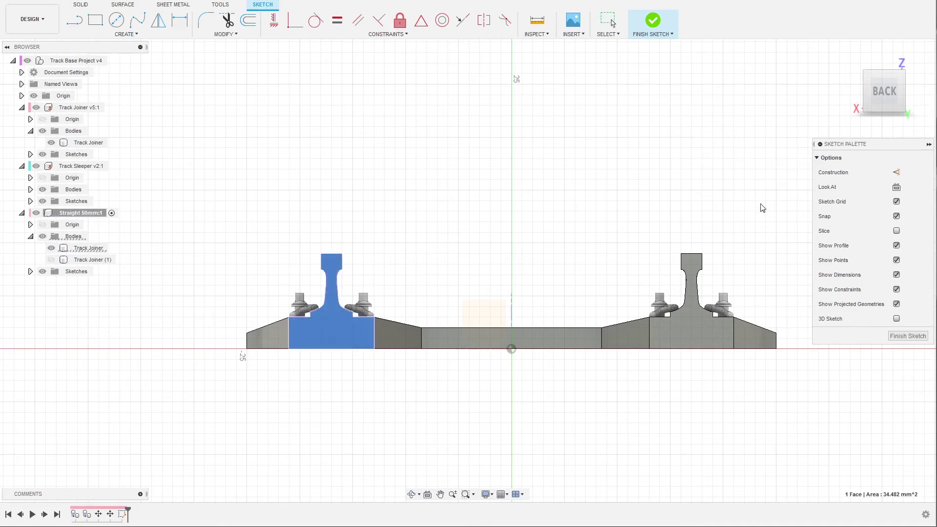
pyautogui.press('p')
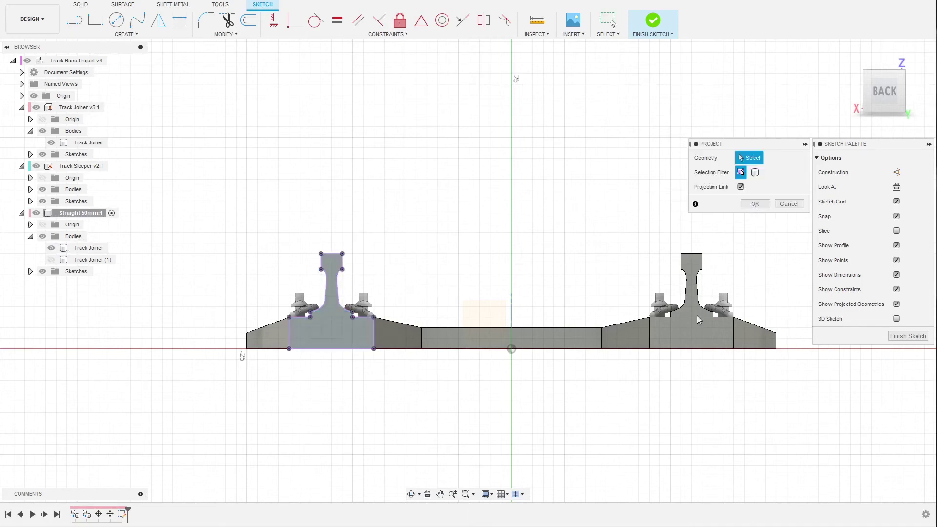
pyautogui.click(689, 332)
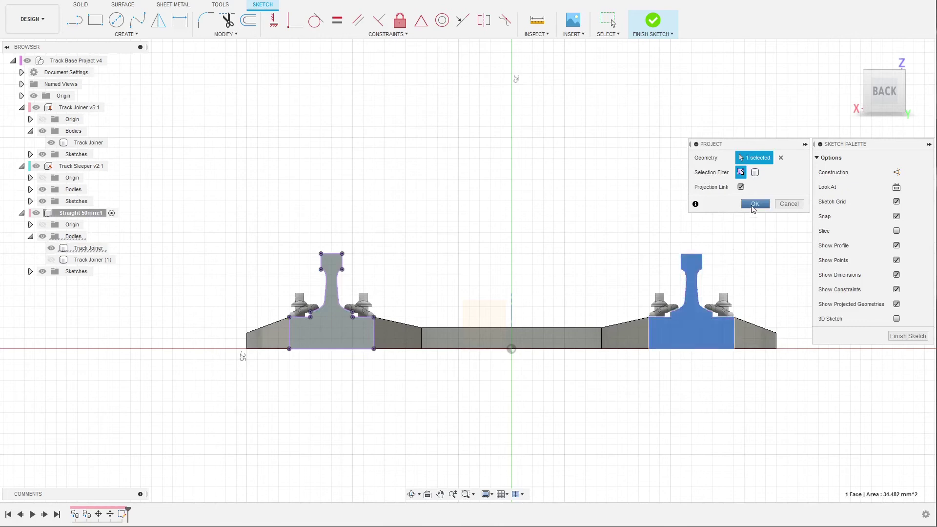
pyautogui.click(756, 204)
# Step: Draw a 4 mm line across the foot of each rail to close both profiles
pyautogui.scroll(2, 459, 277)
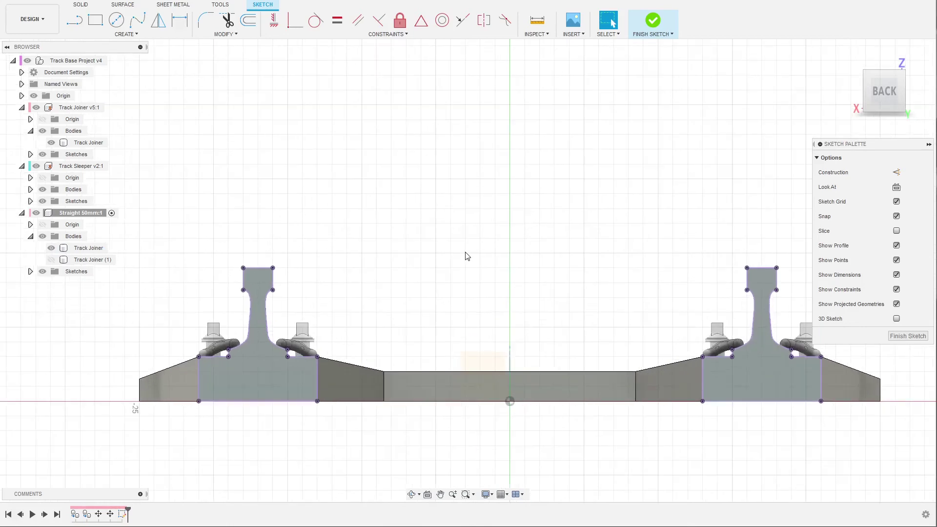
pyautogui.scroll(2, 341, 372)
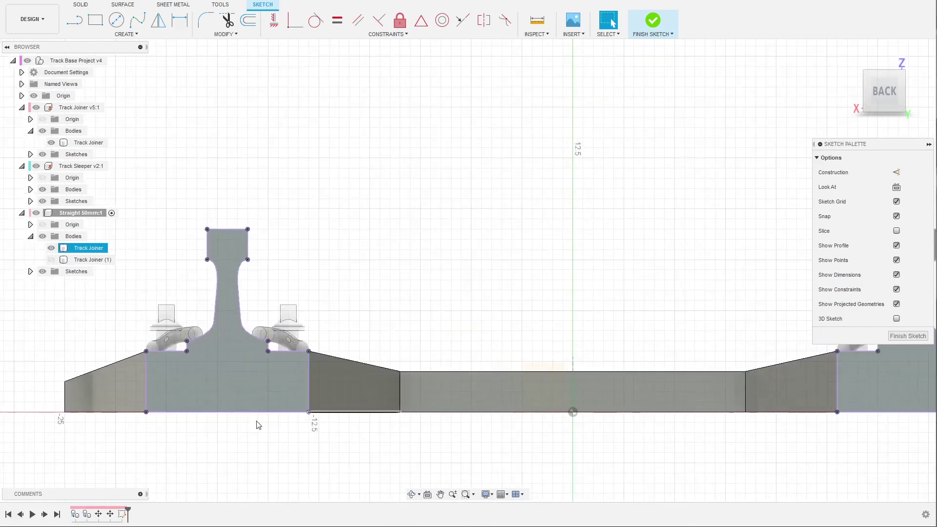
pyautogui.press('l')
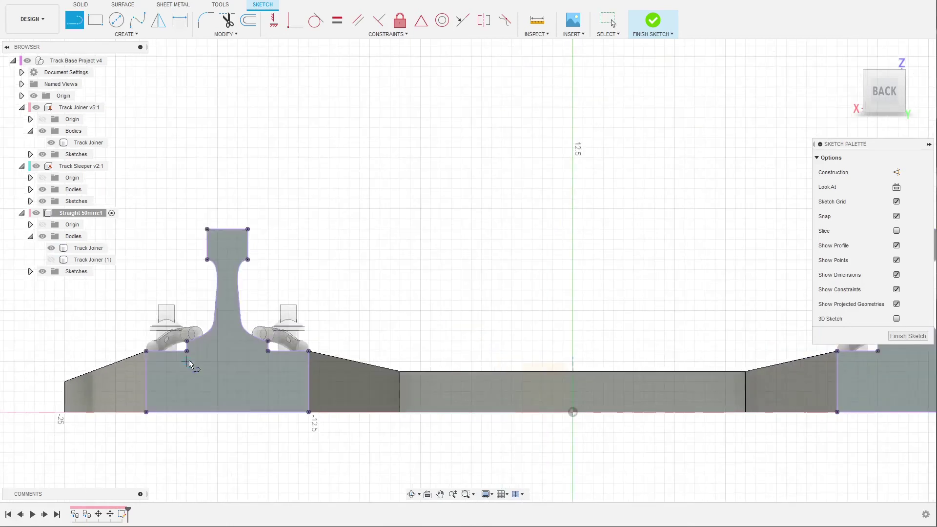
pyautogui.click(187, 350)
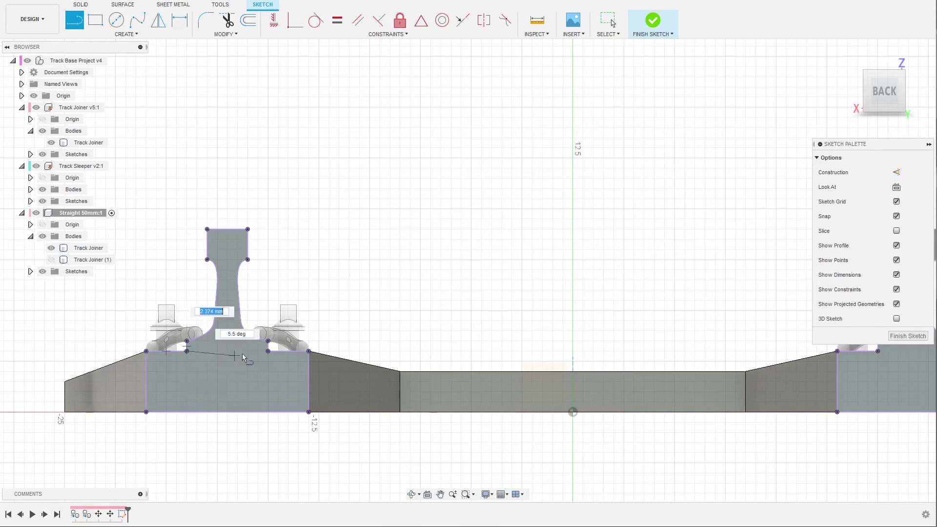
pyautogui.click(268, 352)
pyautogui.press('Escape')
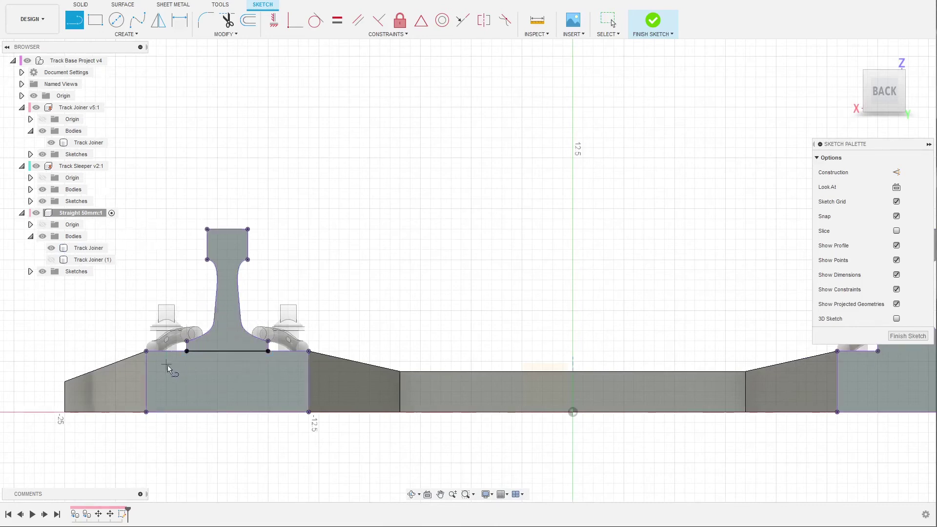
pyautogui.scroll(-2, 168, 366)
pyautogui.scroll(2, 722, 363)
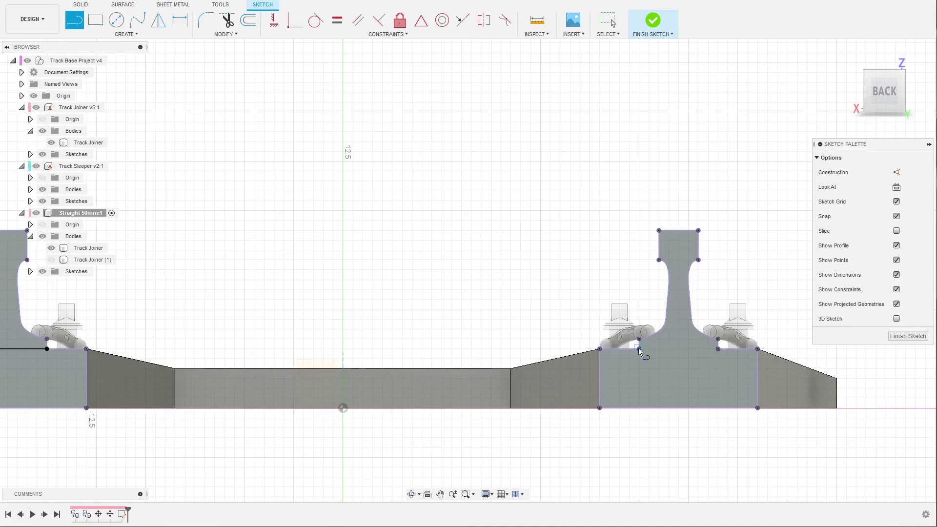
pyautogui.click(639, 349)
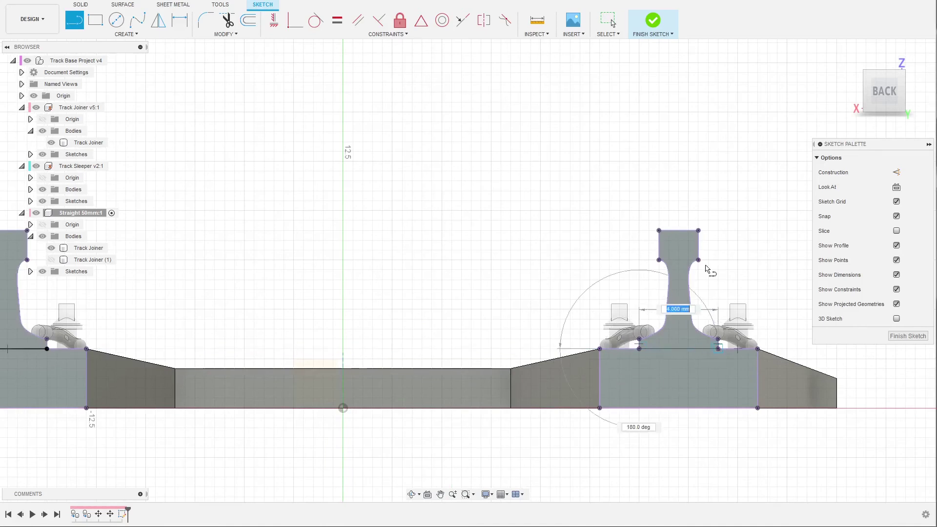
pyautogui.press('Return')
pyautogui.press('Escape')
# Step: Finish the sketch and orbit to an angled 3D view
pyautogui.scroll(-3, 644, 312)
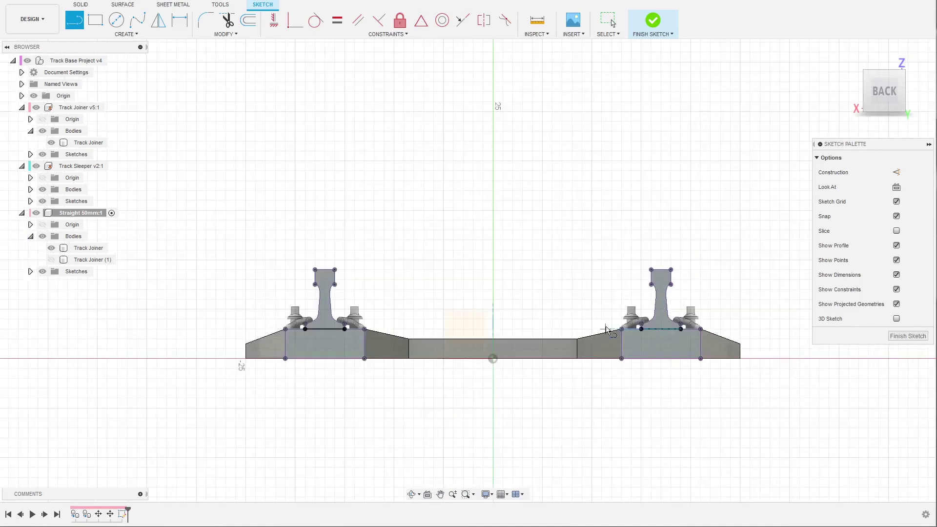
pyautogui.click(908, 336)
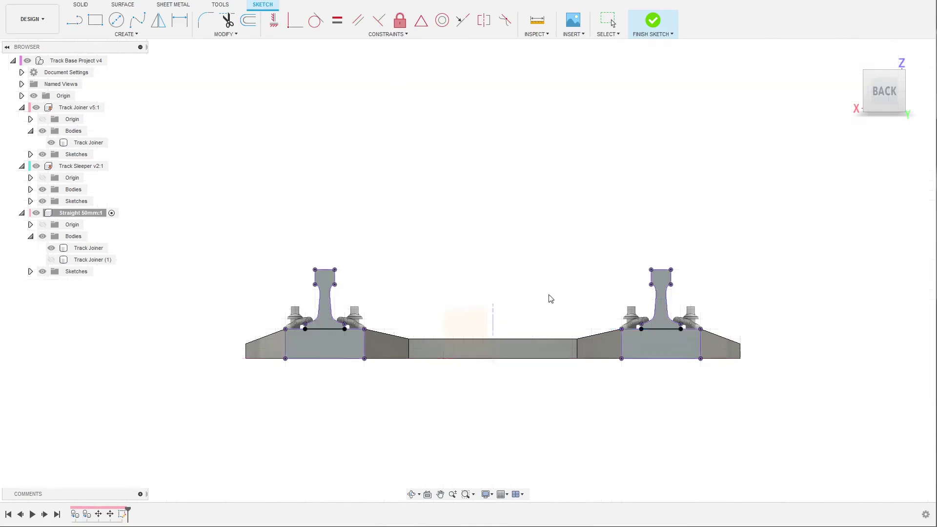
pyautogui.moveTo(550, 298)
pyautogui.keyDown('shift'); pyautogui.mouseDown(button='middle')
pyautogui.moveTo(503, 299)
pyautogui.moveTo(543, 296)
pyautogui.moveTo(530, 341)
pyautogui.mouseUp(button='middle'); pyautogui.keyUp('shift')
# Step: Unhide Track Joiner (1) in the Browser and select the right and left rail profiles
pyautogui.scroll(-1, 421, 316)
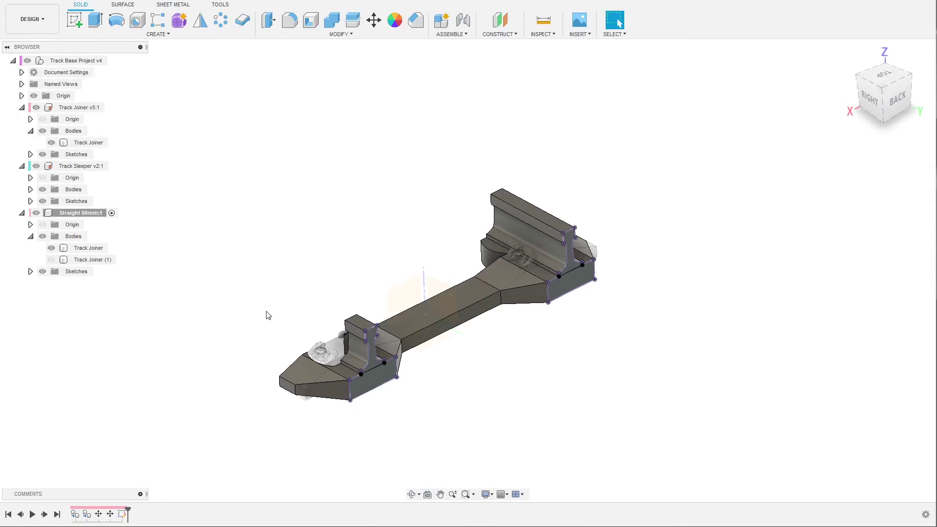
pyautogui.click(52, 260)
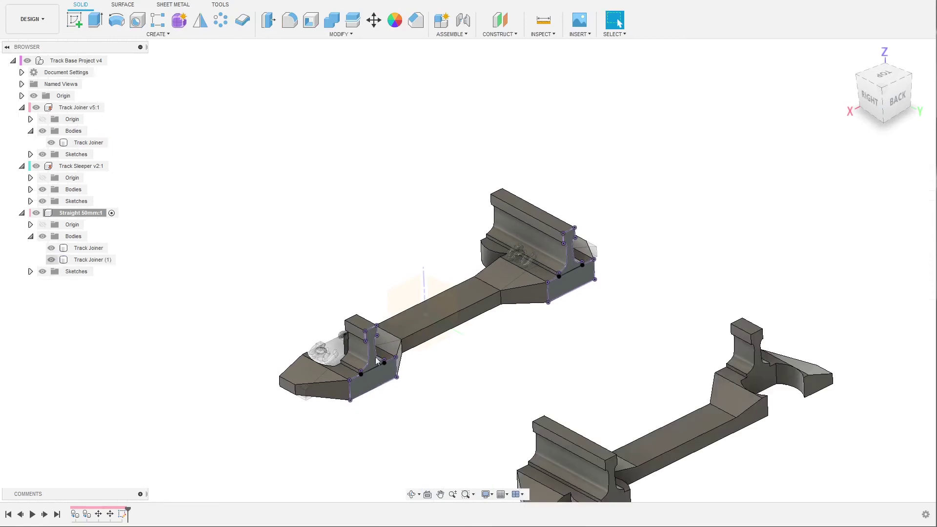
pyautogui.scroll(1, 508, 326)
pyautogui.scroll(1, 508, 325)
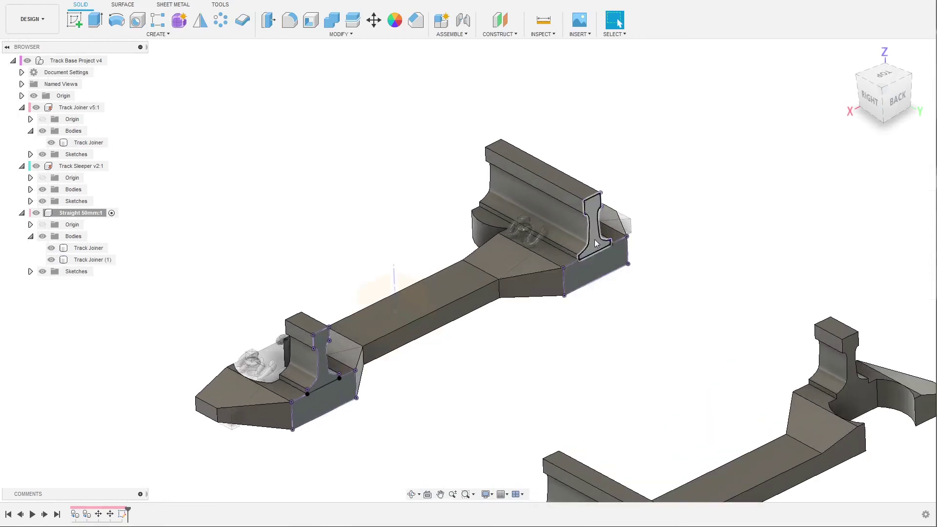
pyautogui.click(584, 250)
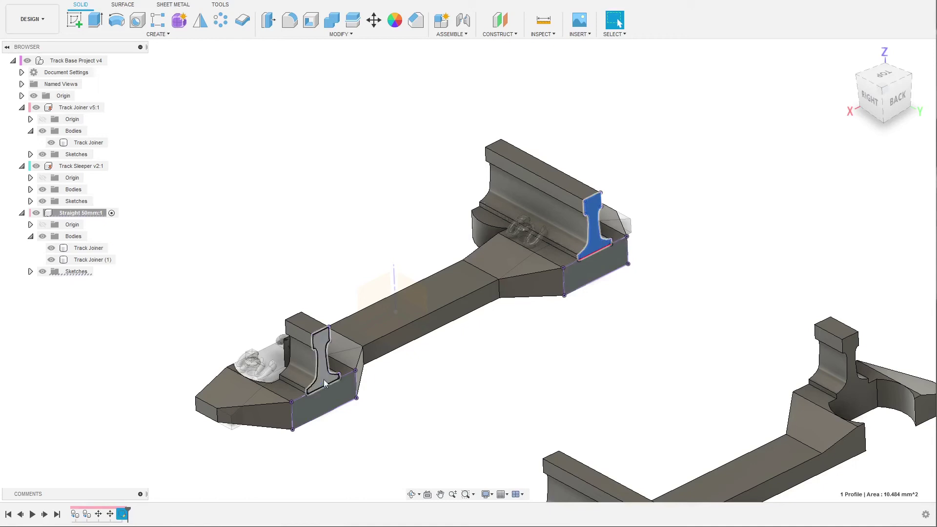
pyautogui.keyDown('shift'); pyautogui.click(324, 381); pyautogui.keyUp('shift')
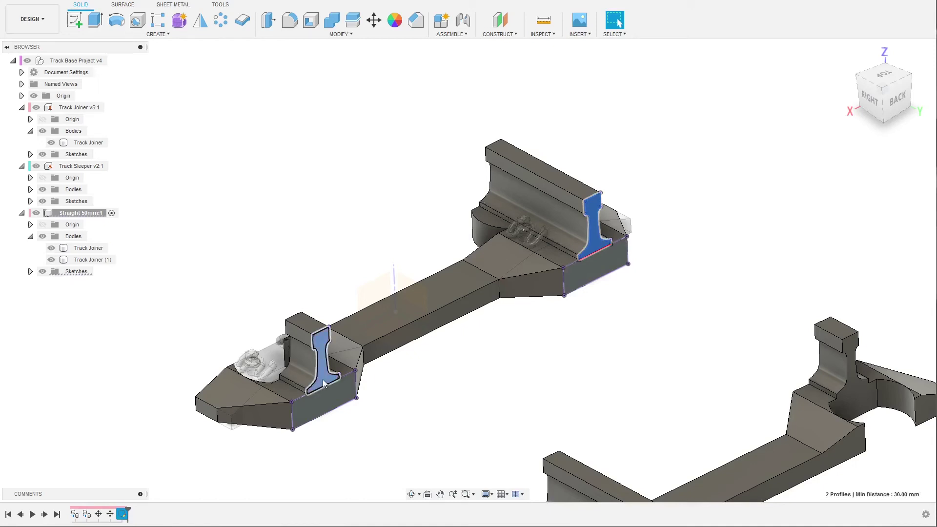
# Step: Extrude the two rail profiles 32 mm to the far joiner as a Join
pyautogui.press('e')
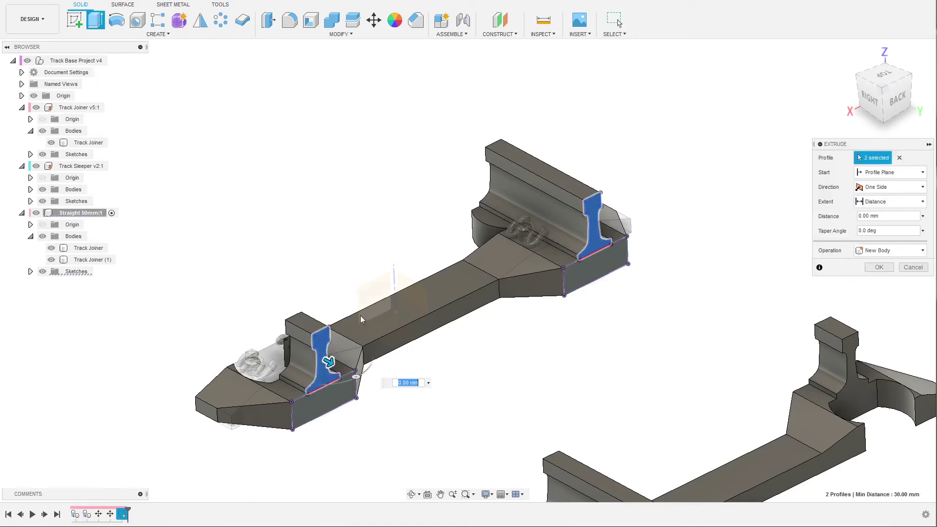
pyautogui.scroll(-3, 408, 263)
pyautogui.keyDown('shift'); pyautogui.moveTo(408, 262); pyautogui.dragTo(458, 292, button='middle'); pyautogui.keyUp('shift')
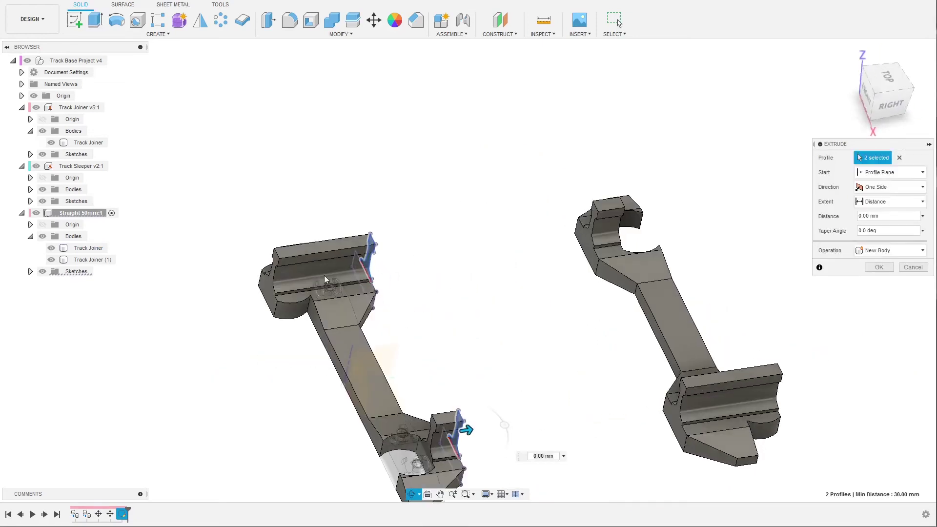
pyautogui.scroll(-2, 443, 386)
pyautogui.scroll(2, 487, 396)
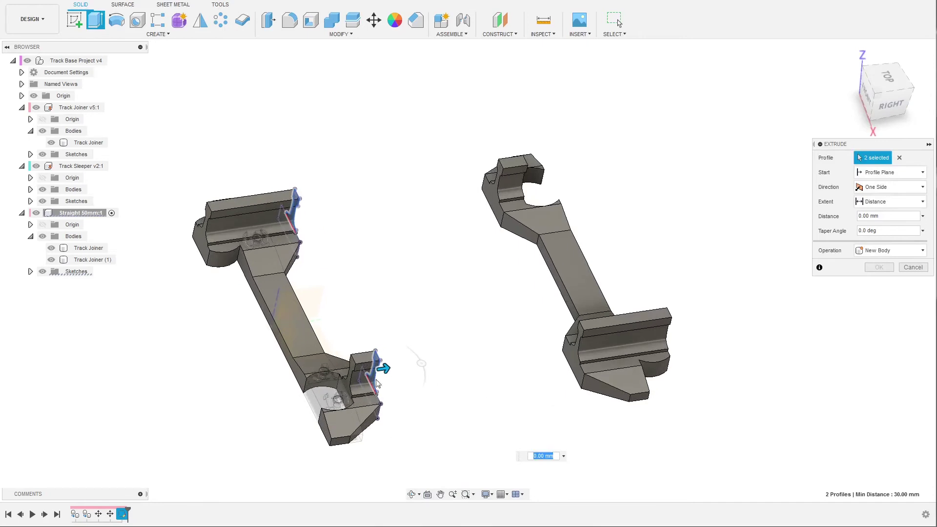
pyautogui.click(574, 353)
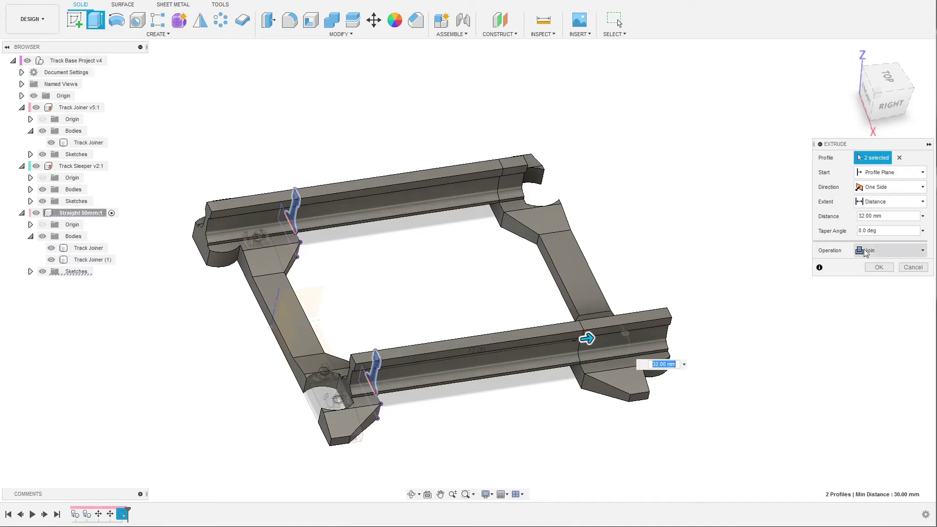
pyautogui.click(909, 252)
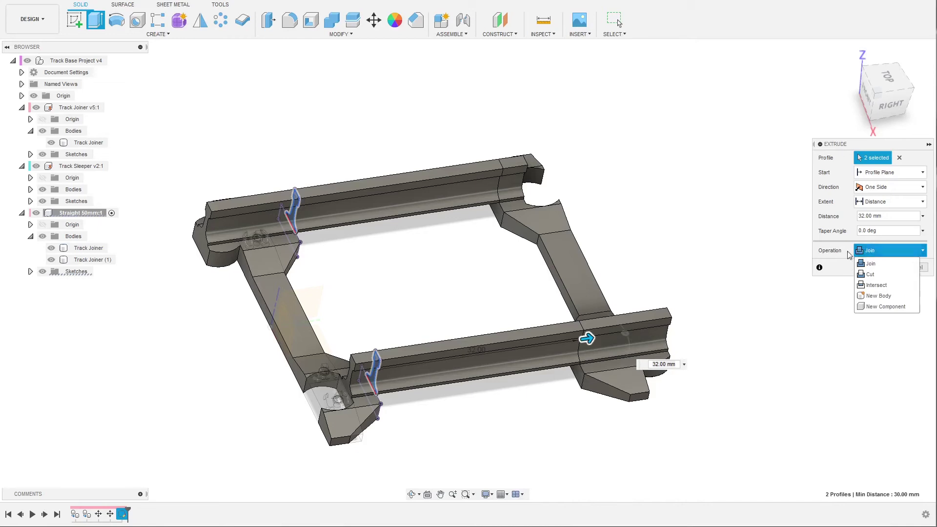
pyautogui.click(872, 264)
pyautogui.click(878, 265)
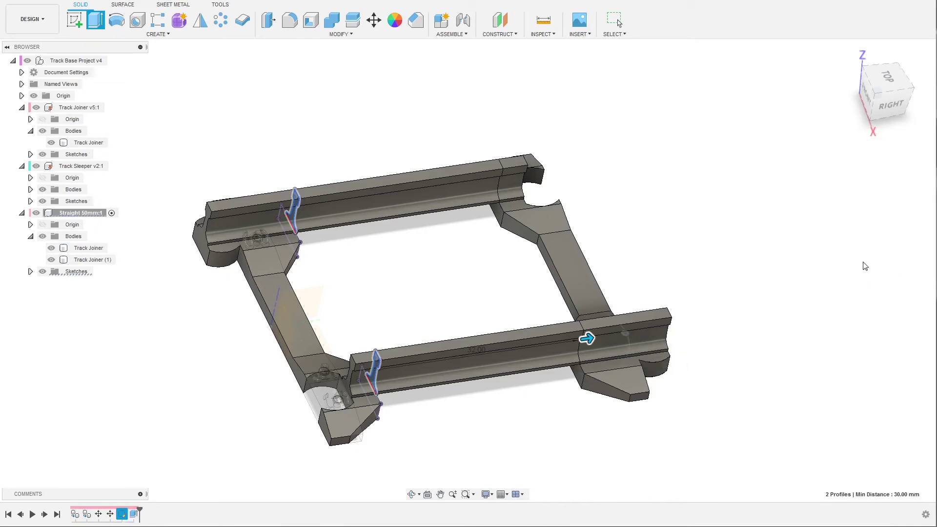
# Step: Copy the Track Sleeper body from the Track Sleeper component
pyautogui.moveTo(442, 281)
pyautogui.keyDown('shift'); pyautogui.mouseDown(button='middle')
pyautogui.moveTo(453, 291)
pyautogui.moveTo(438, 268)
pyautogui.moveTo(414, 261)
pyautogui.moveTo(376, 291)
pyautogui.moveTo(425, 261)
pyautogui.moveTo(451, 293)
pyautogui.mouseUp(button='middle'); pyautogui.keyUp('shift')
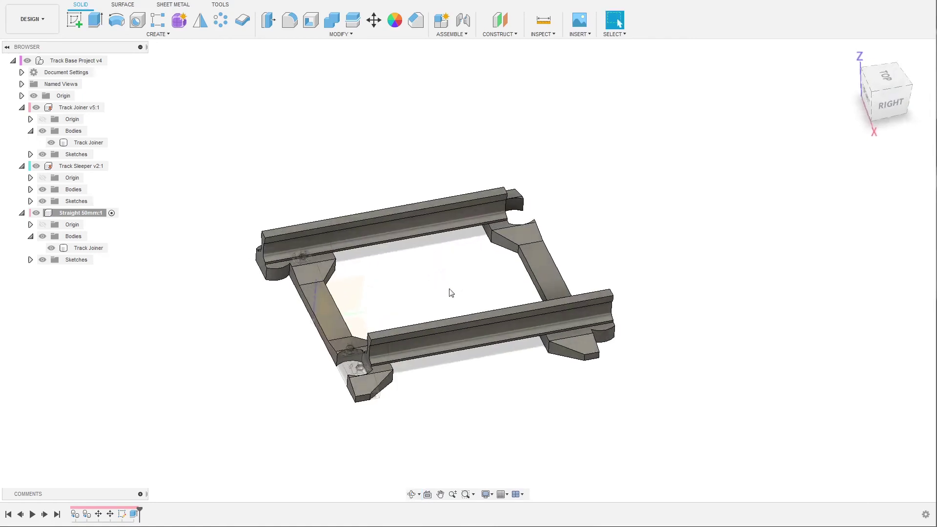
pyautogui.click(63, 166)
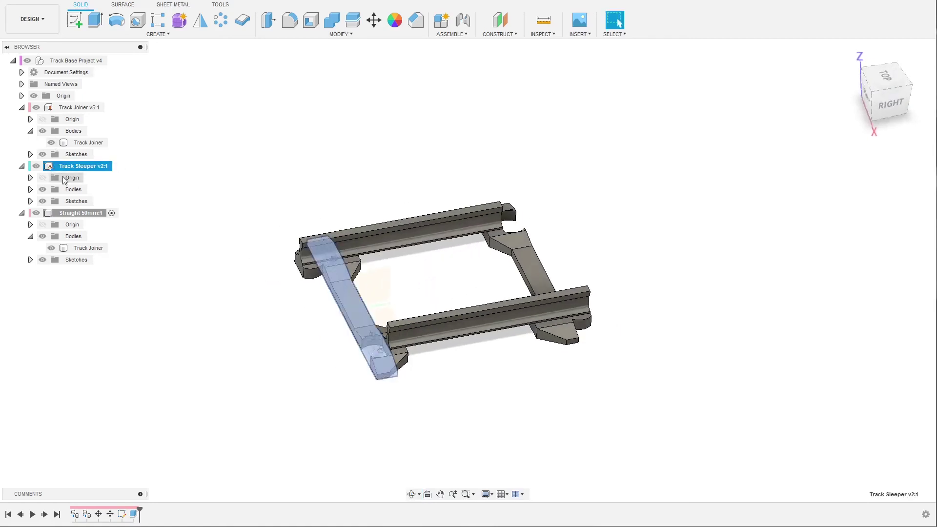
pyautogui.click(30, 189)
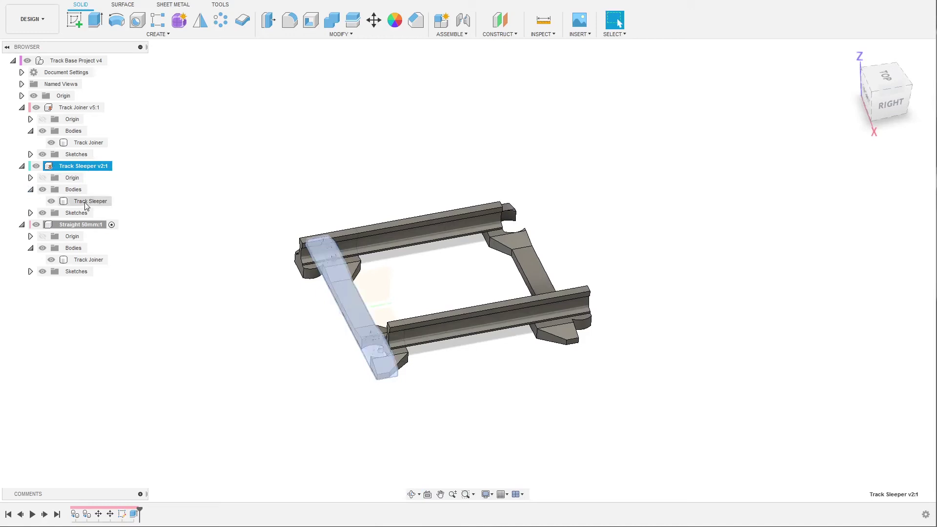
pyautogui.rightClick(86, 202)
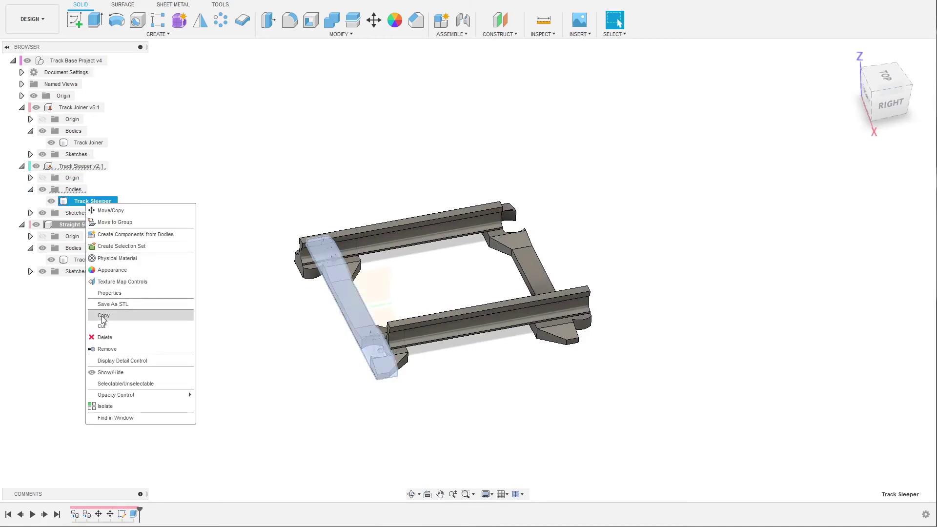
pyautogui.click(101, 317)
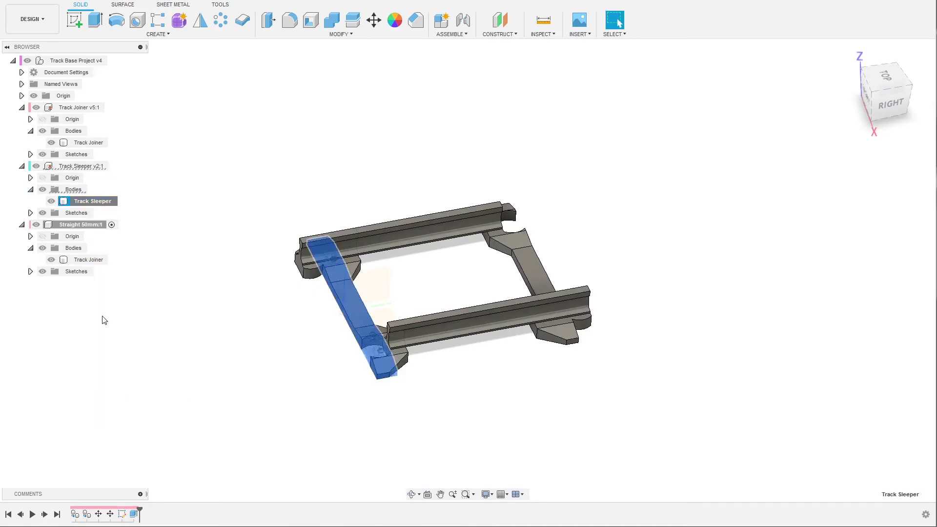
# Step: Paste the sleeper in place into Straight 50mm's Bodies and switch to the top view
pyautogui.rightClick(71, 250)
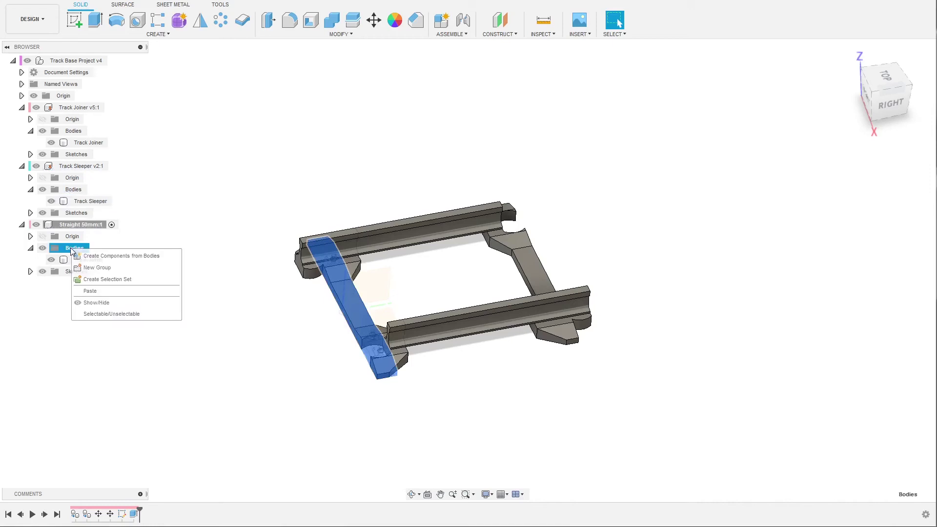
pyautogui.click(90, 292)
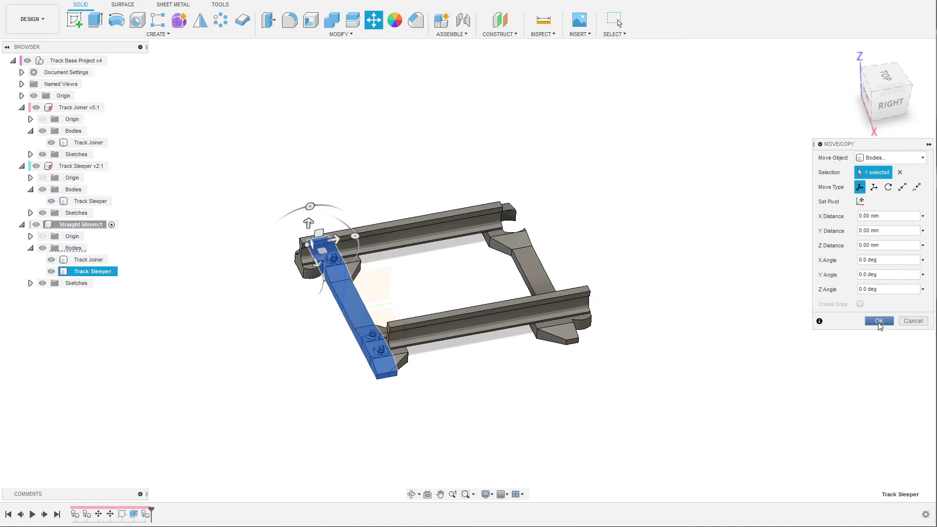
pyautogui.click(880, 320)
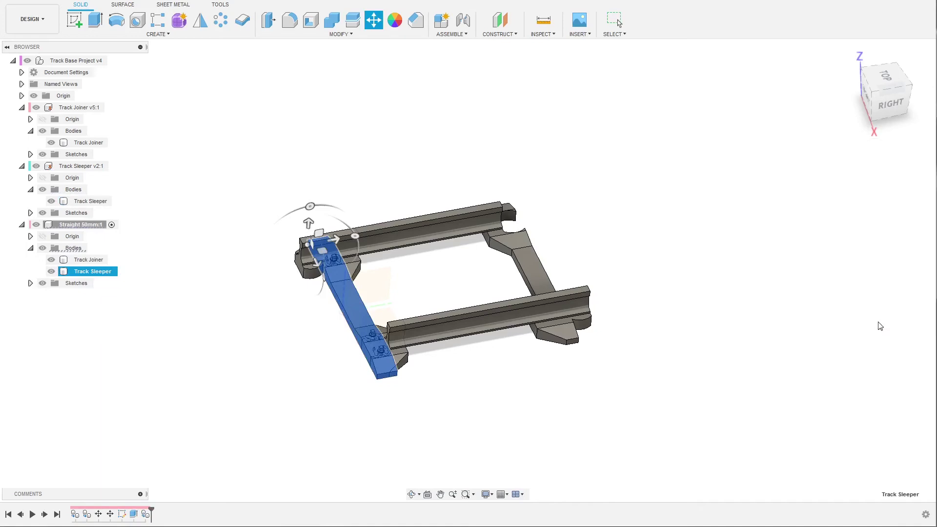
pyautogui.click(885, 79)
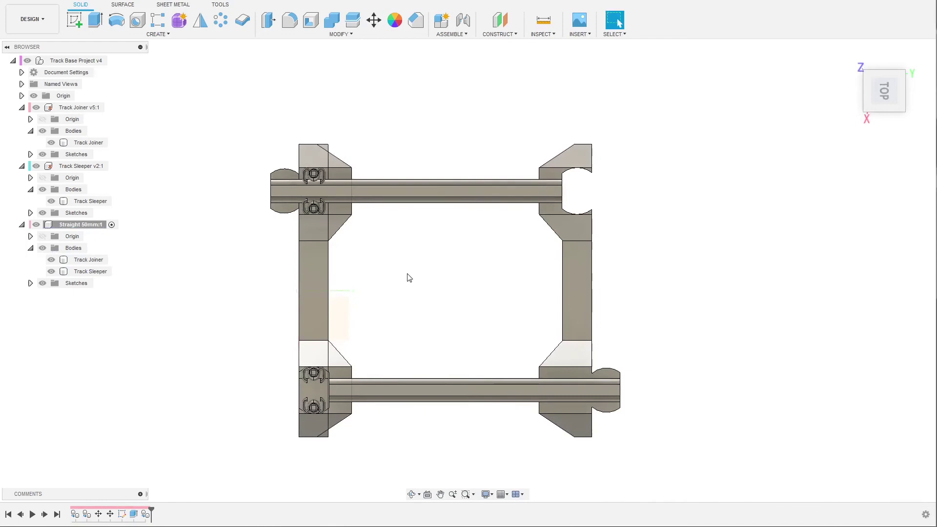
# Step: Move the pasted Track Sleeper body 15 mm along Y with Move/Copy
pyautogui.rightClick(88, 272)
pyautogui.click(96, 280)
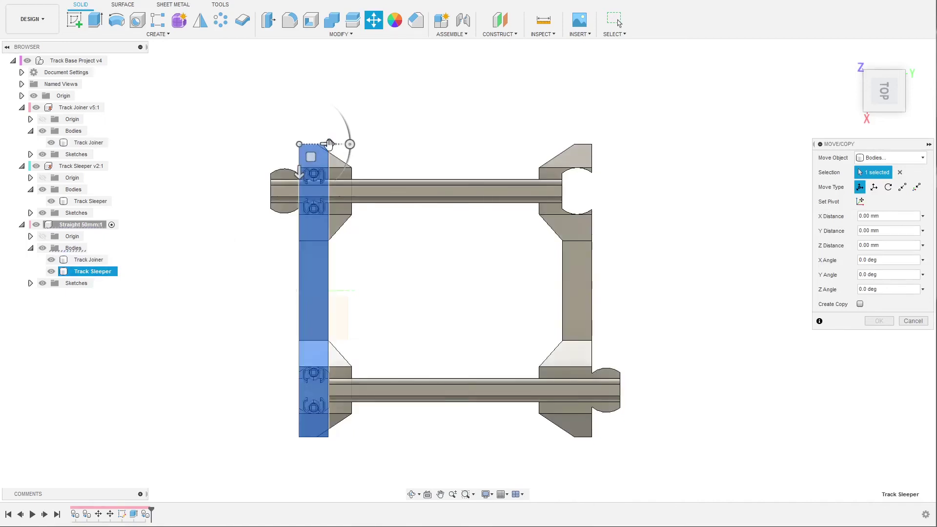
pyautogui.moveTo(329, 144); pyautogui.dragTo(415, 144)
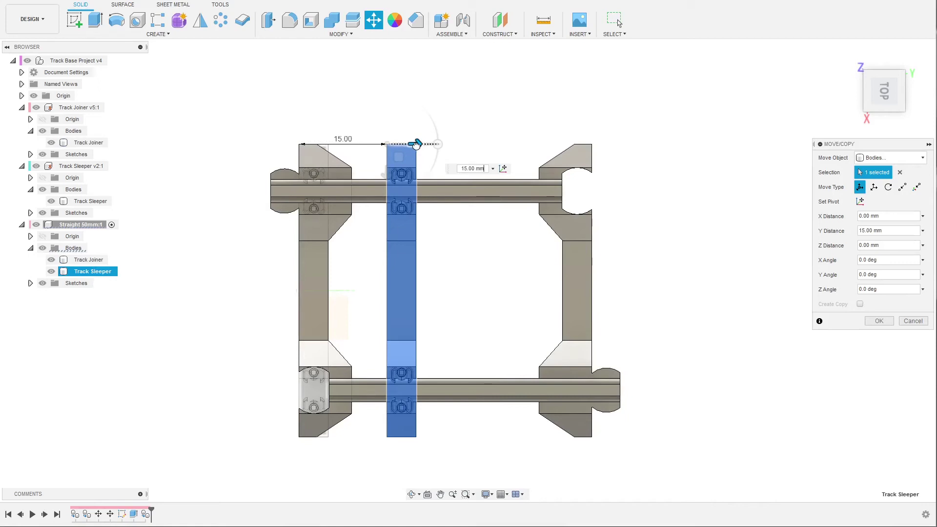
pyautogui.click(886, 323)
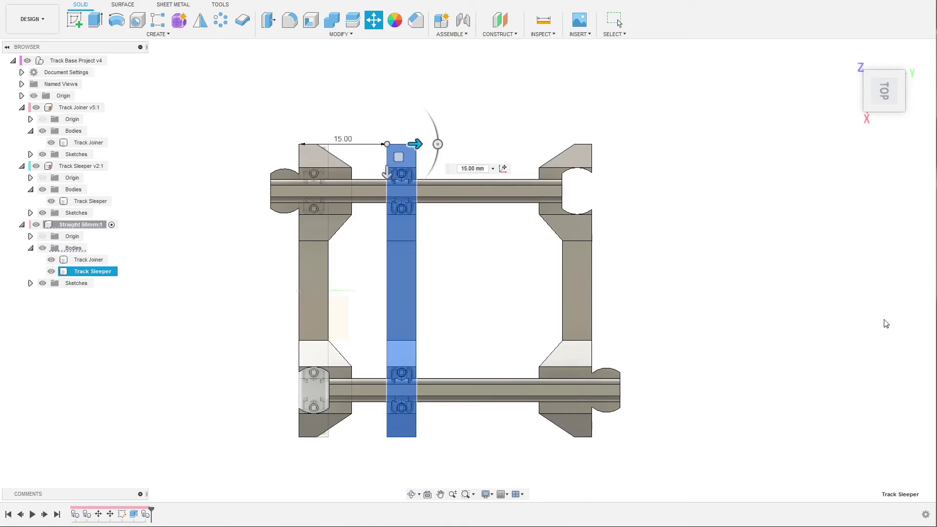
# Step: Copy and paste Track Sleeper as Track Sleeper (1), moving it a further 15 mm along Y
pyautogui.rightClick(77, 273)
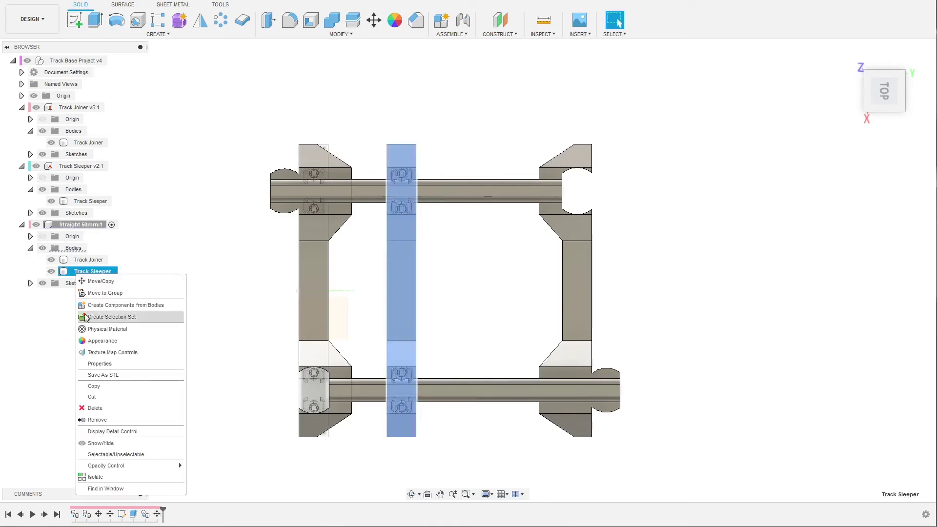
pyautogui.click(94, 386)
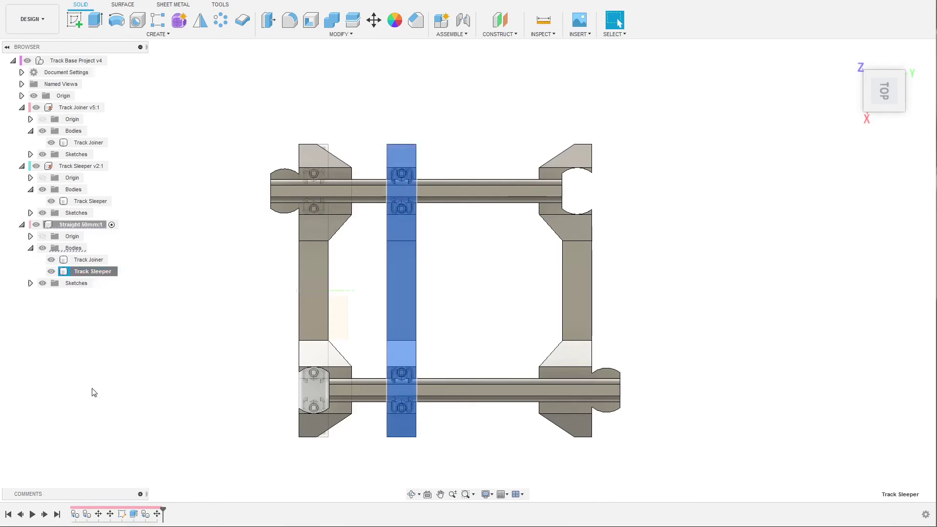
pyautogui.rightClick(73, 249)
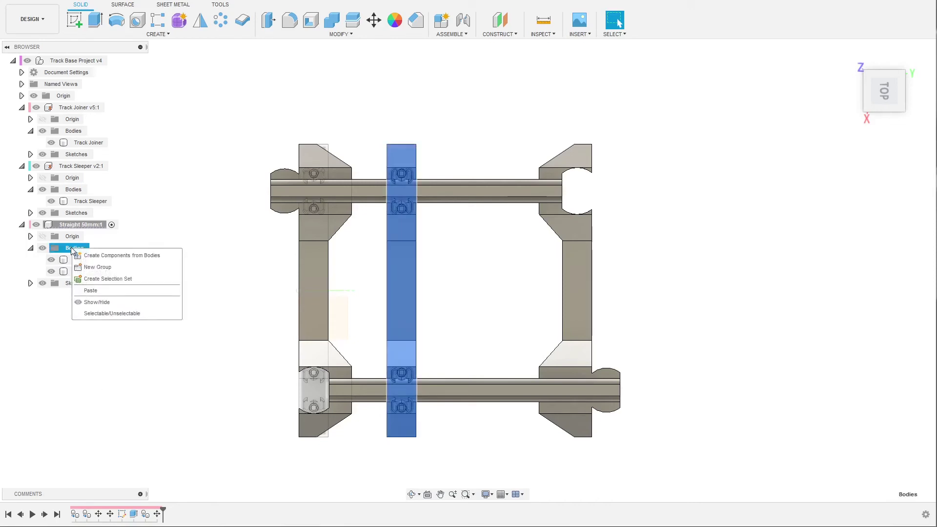
pyautogui.click(93, 291)
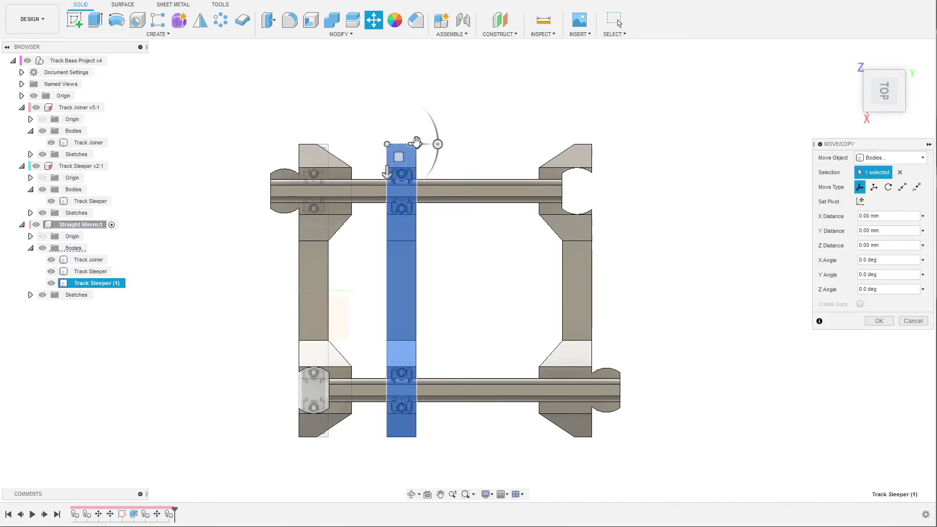
pyautogui.moveTo(415, 144); pyautogui.dragTo(503, 150)
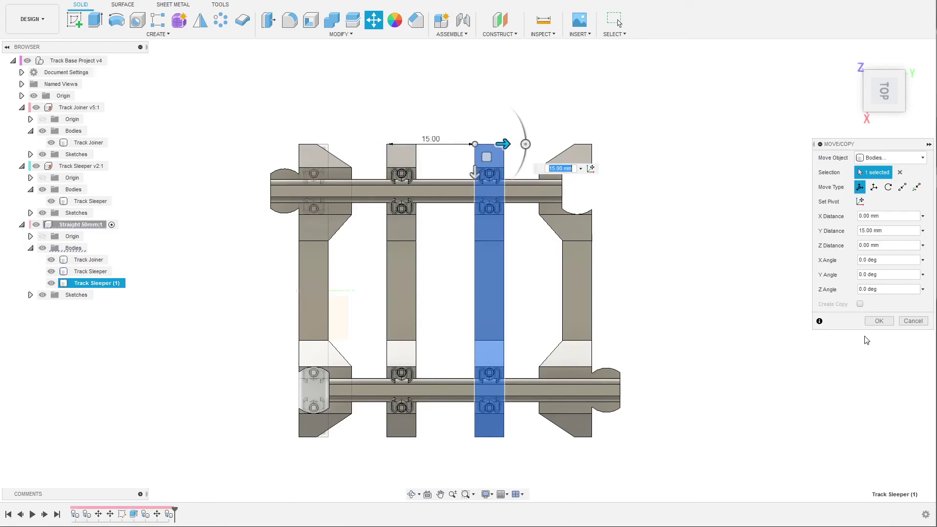
pyautogui.click(878, 321)
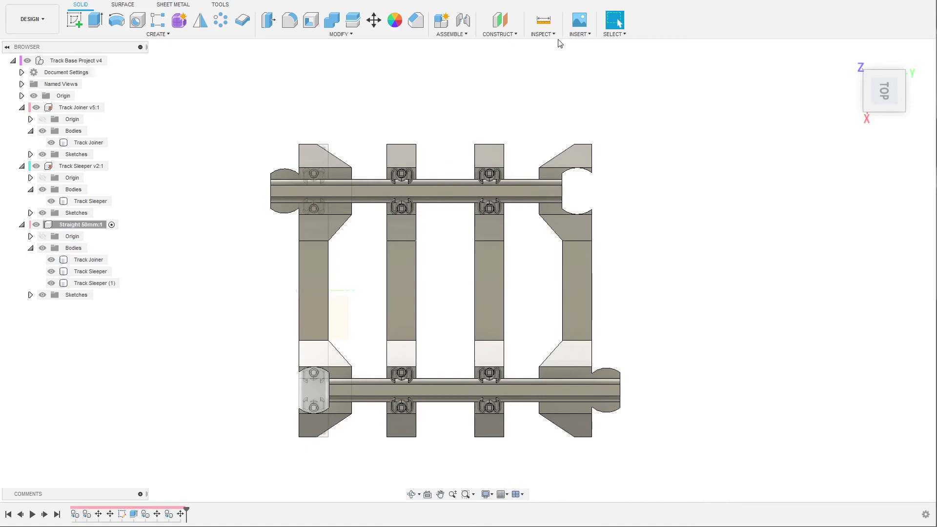
# Step: Measure between corners of the two joiner ends, reading 40.00 mm
pyautogui.click(546, 23)
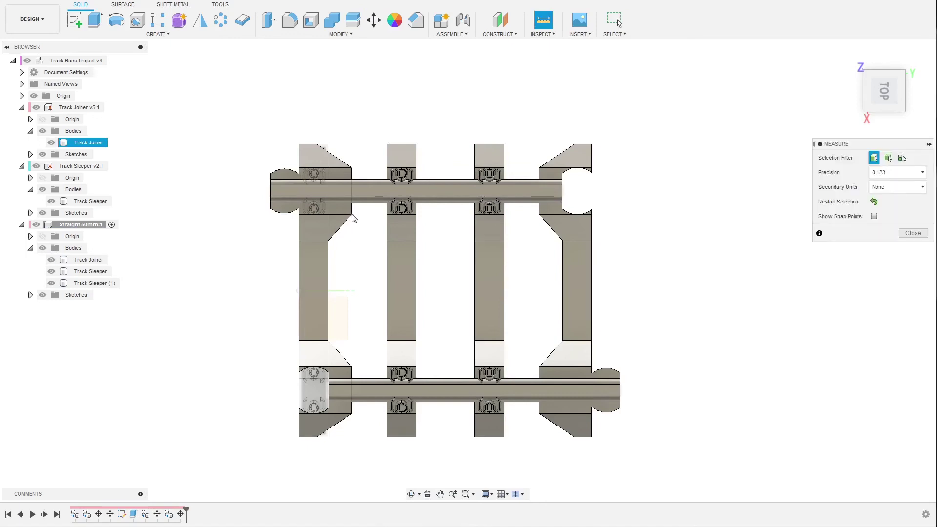
pyautogui.click(329, 242)
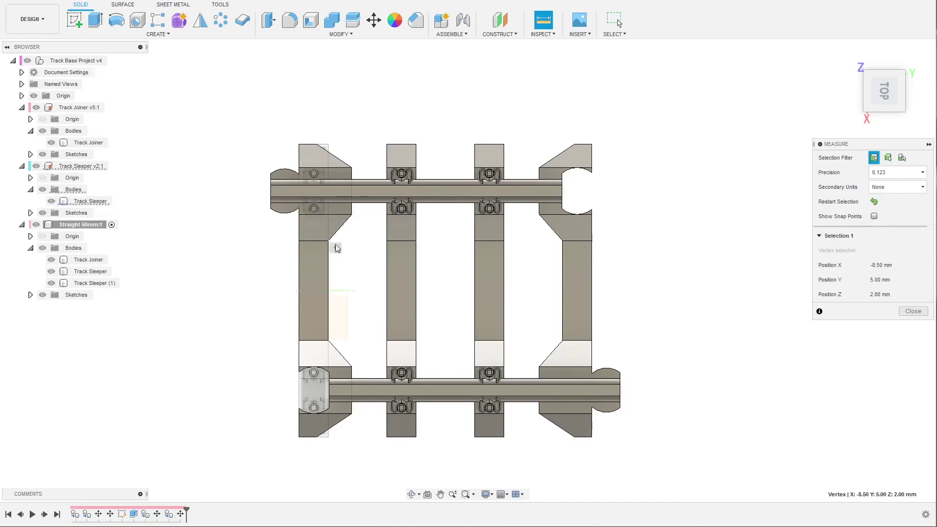
pyautogui.click(562, 242)
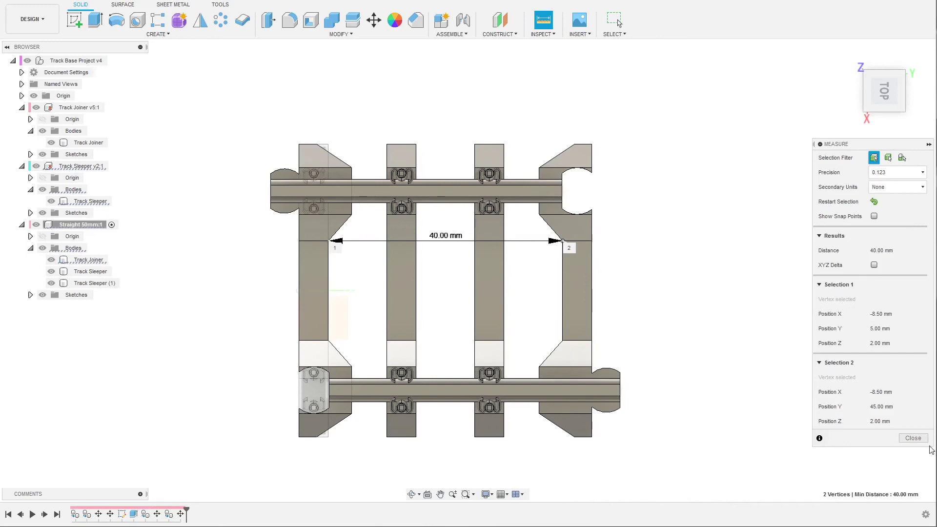
pyautogui.click(914, 438)
# Step: Orbit and zoom the track into a 3D view
pyautogui.scroll(-3, 626, 274)
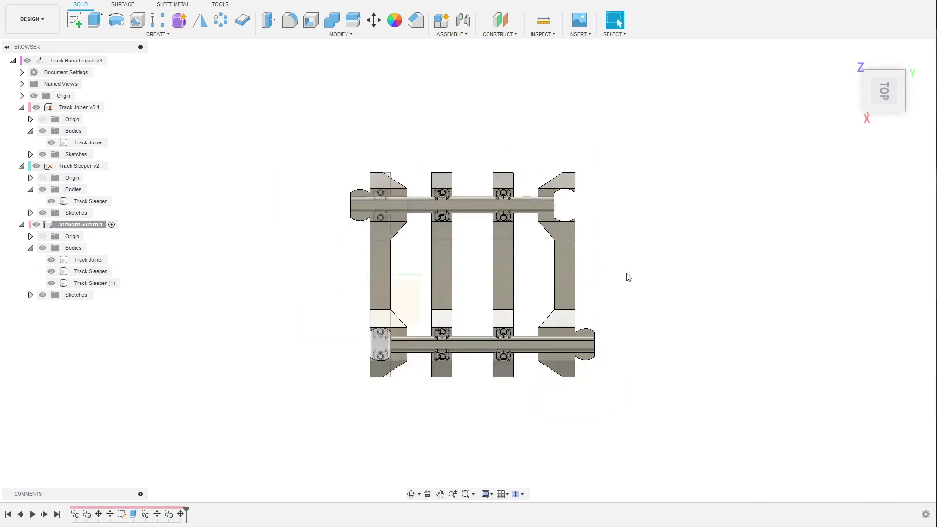
pyautogui.keyDown('shift'); pyautogui.moveTo(626, 274); pyautogui.dragTo(642, 218, button='middle'); pyautogui.keyUp('shift')
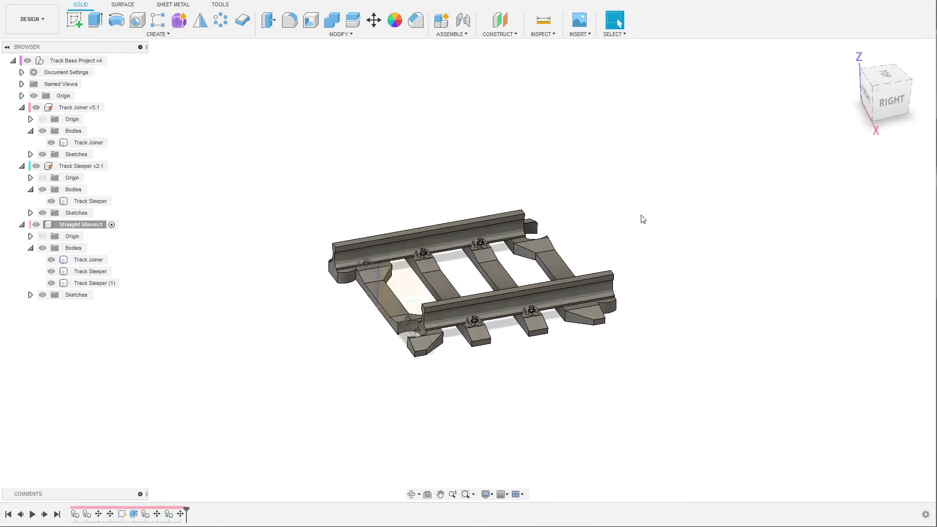
pyautogui.scroll(1, 577, 270)
pyautogui.scroll(2, 401, 244)
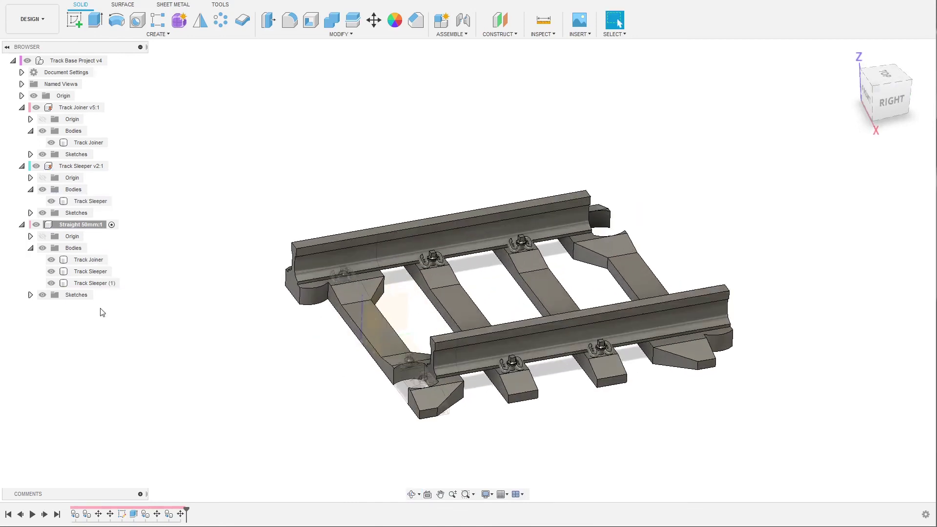
# Step: Combine Track Sleeper and Track Sleeper (1) into the Track Joiner body using Join
pyautogui.click(85, 260)
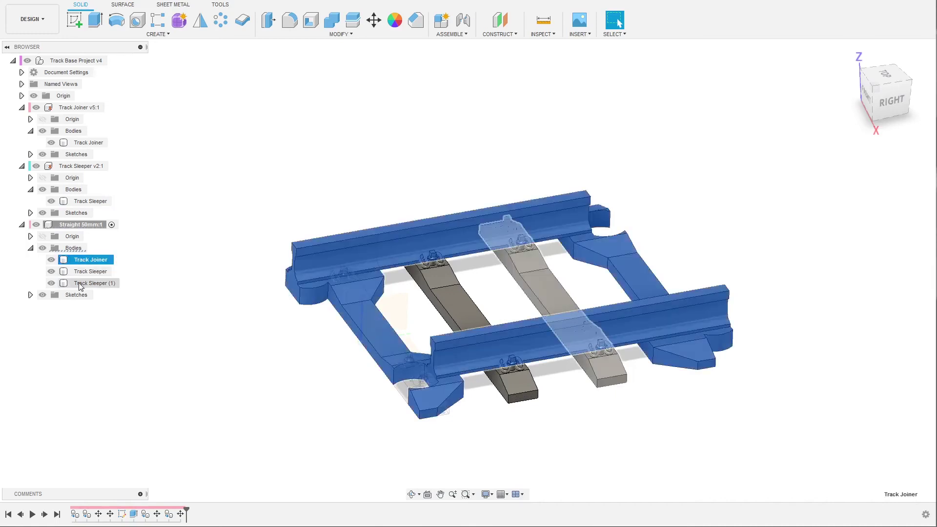
pyautogui.keyDown('shift'); pyautogui.click(81, 286); pyautogui.keyUp('shift')
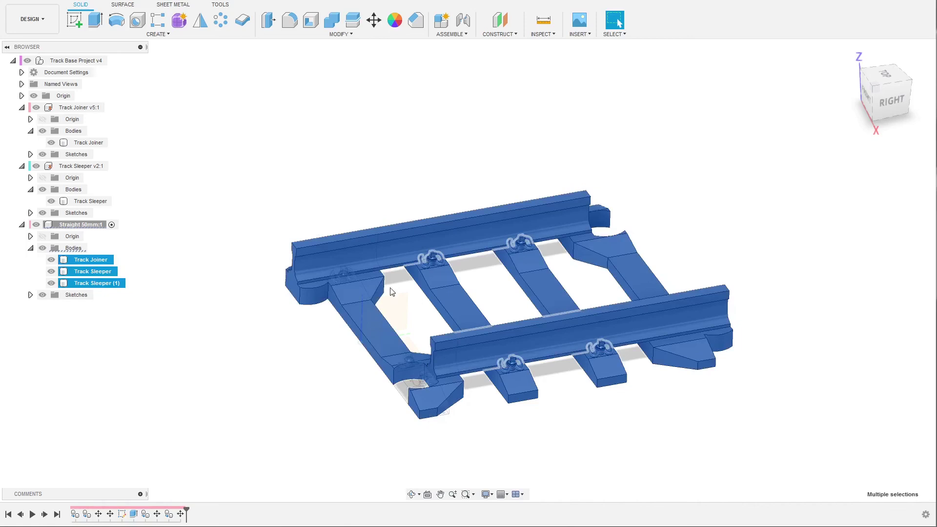
pyautogui.click(332, 20)
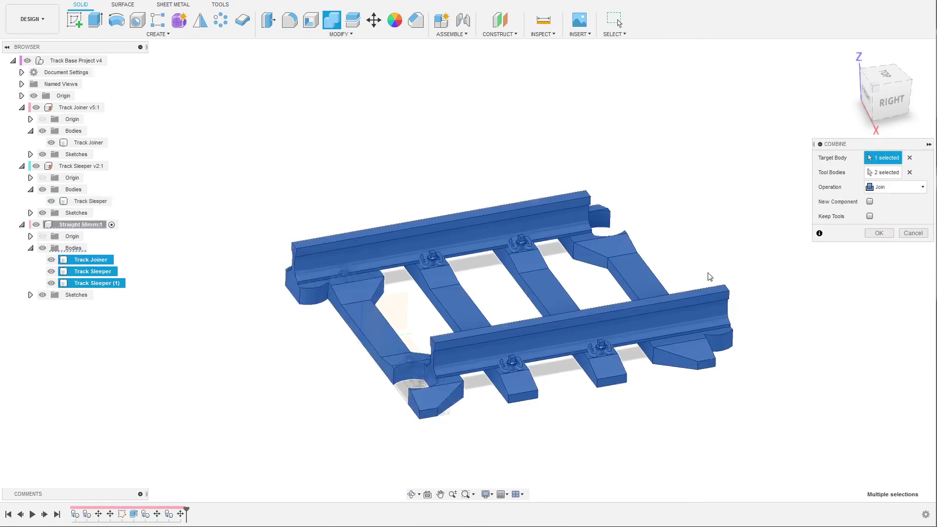
pyautogui.click(884, 235)
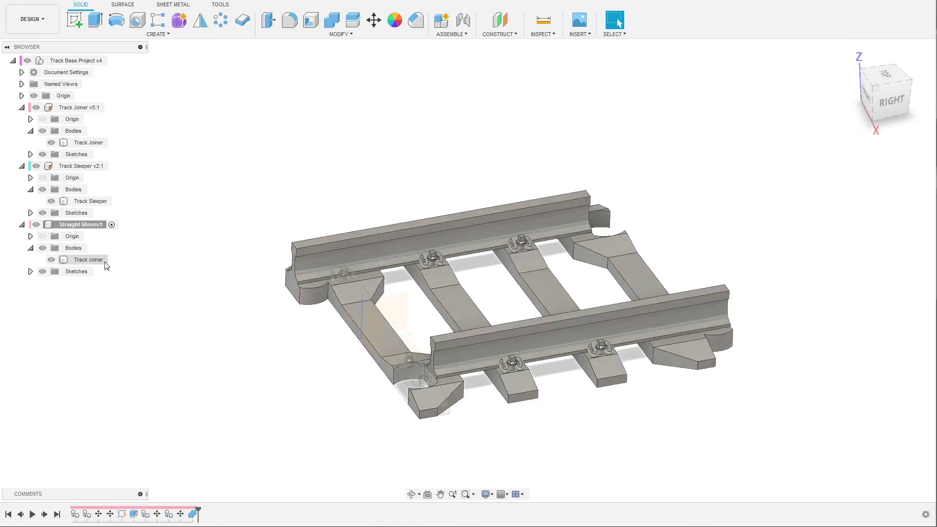
# Step: Rename the merged Track Joiner body to 'Track straight 50mm' and orbit to inspect it
pyautogui.click(74, 260)
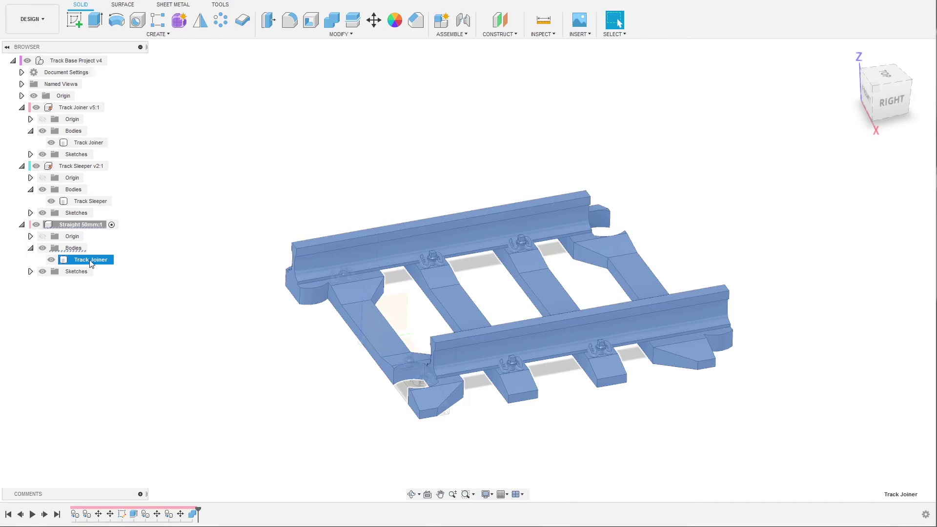
pyautogui.doubleClick(91, 262)
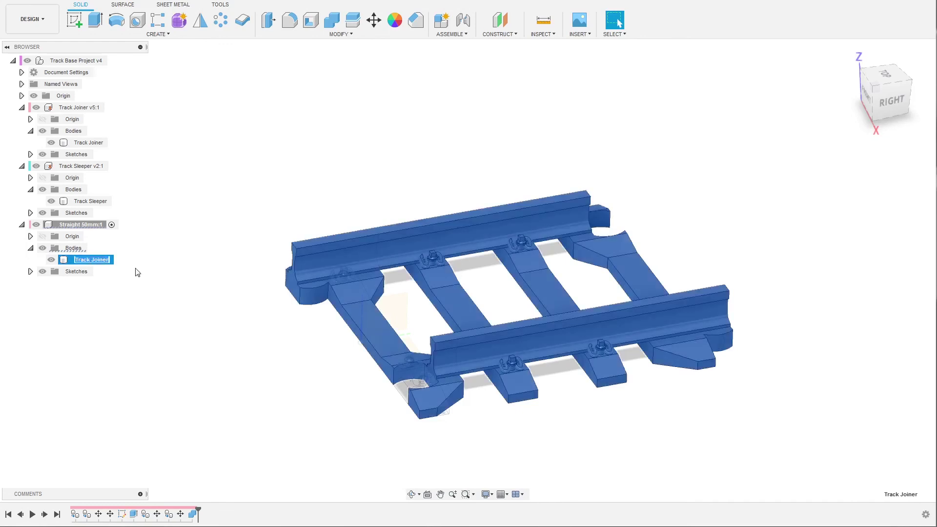
pyautogui.write('Tr')
pyautogui.press('Return')
pyautogui.keyDown('shift'); pyautogui.moveTo(755, 288); pyautogui.dragTo(644, 313, button='middle'); pyautogui.keyUp('shift')
pyautogui.keyDown('shift'); pyautogui.moveTo(718, 269); pyautogui.dragTo(744, 301, button='middle'); pyautogui.keyUp('shift')
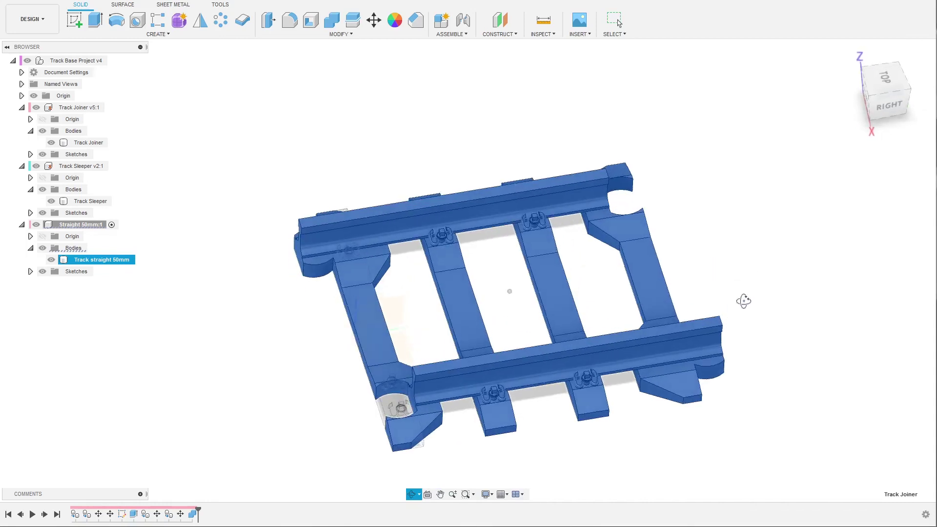
pyautogui.scroll(-3, 488, 247)
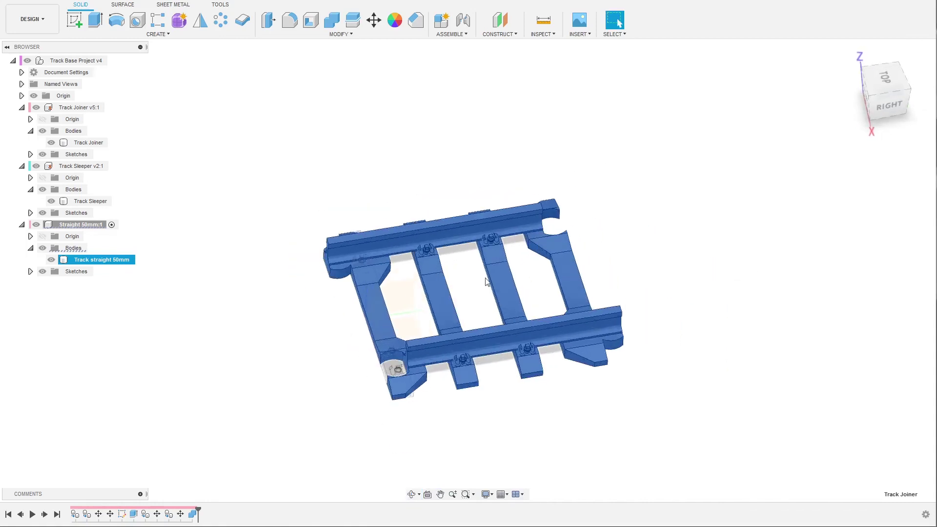